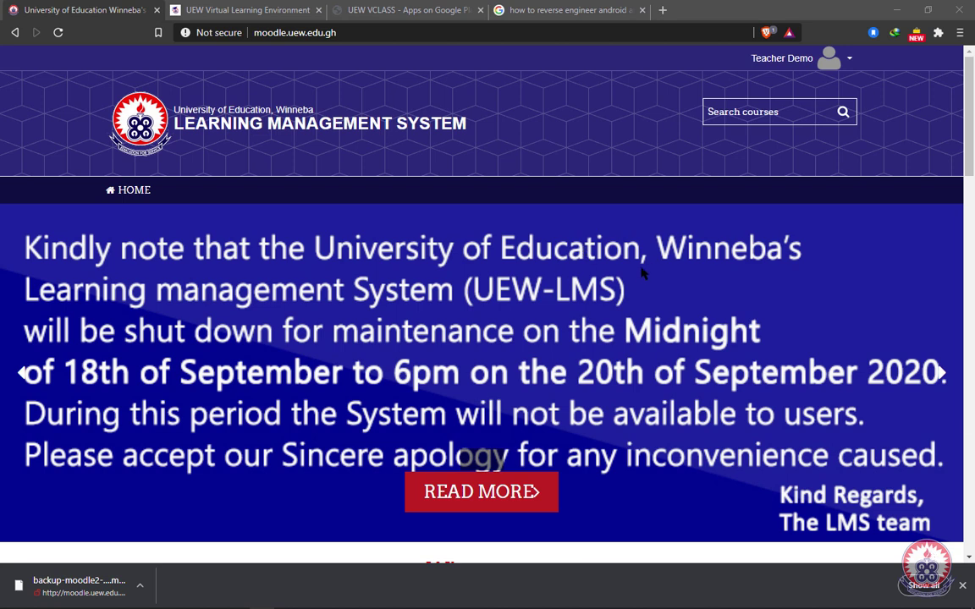
# Open the DMO 111 MOODLE DEMO course from the list of enrolled courses.
pyautogui.scroll(-3, 641, 279)
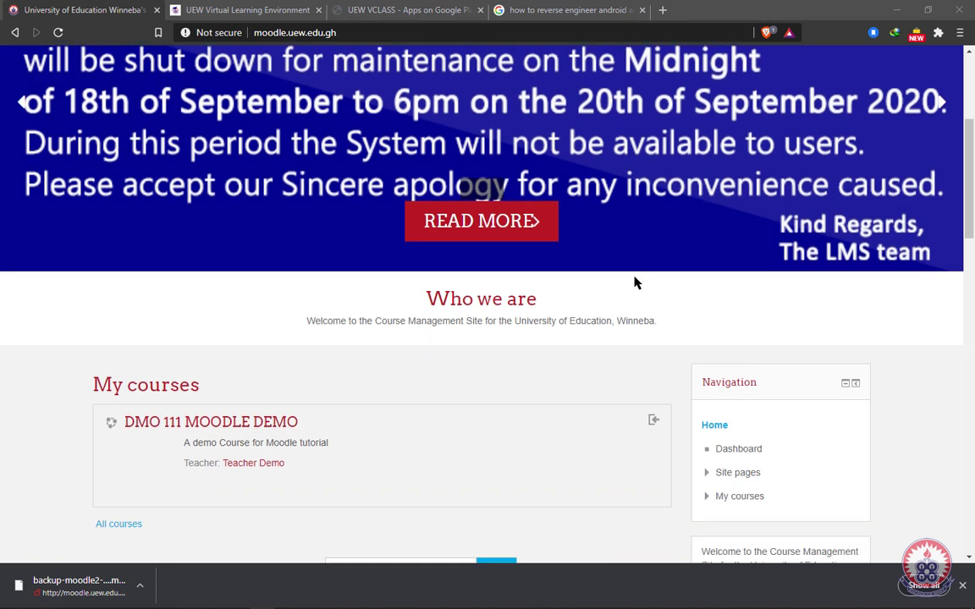
pyautogui.scroll(-2, 413, 361)
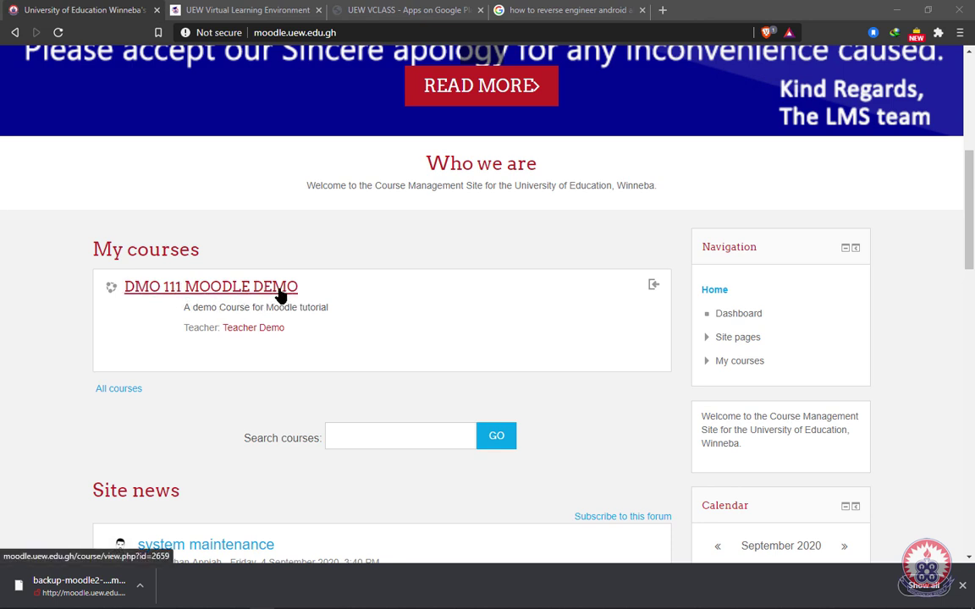
pyautogui.click(241, 292)
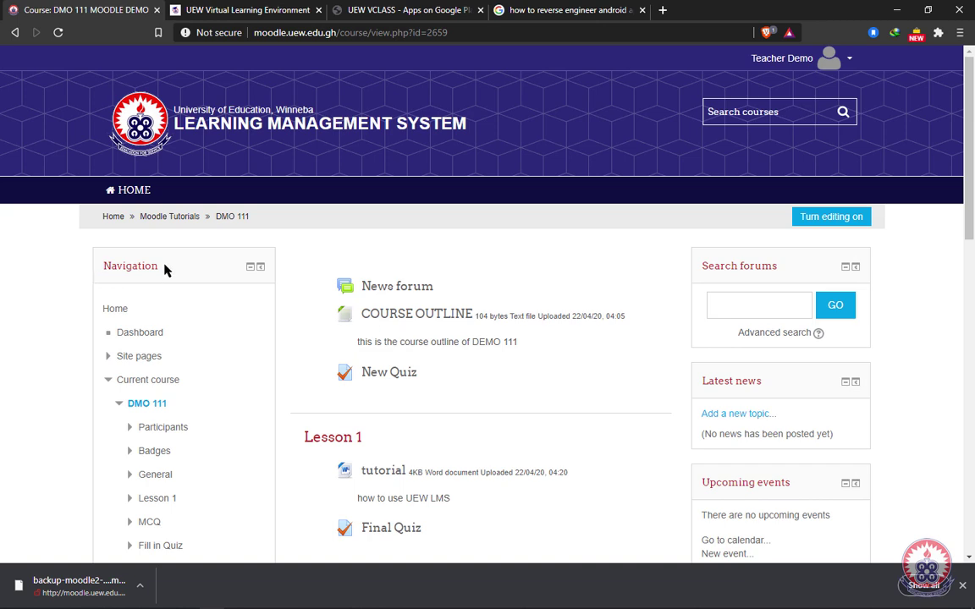
# Open the backup settings for the DMO 111 course from its course administration options.
pyautogui.scroll(-5, 169, 279)
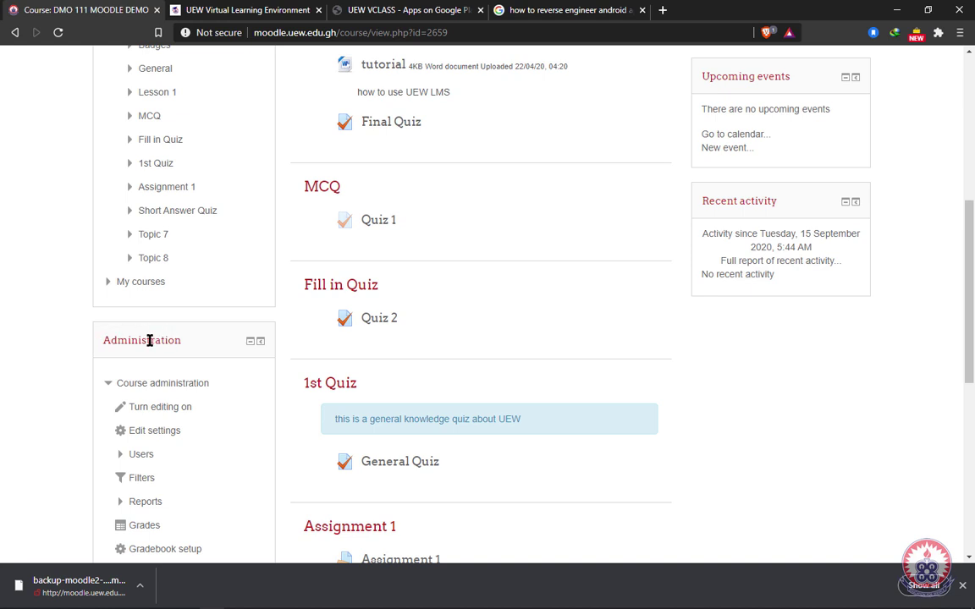
pyautogui.scroll(-3, 148, 345)
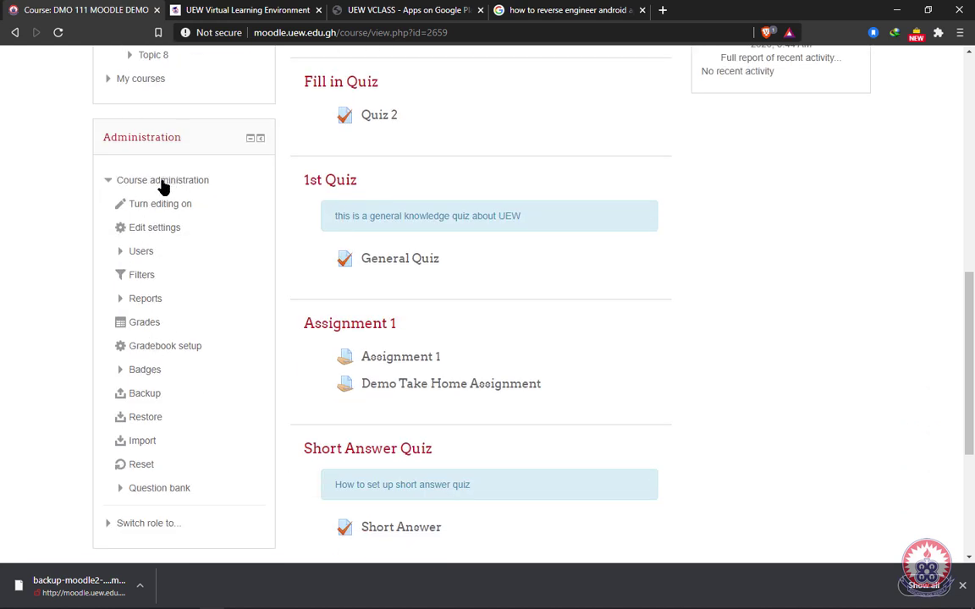
pyautogui.scroll(-1, 175, 195)
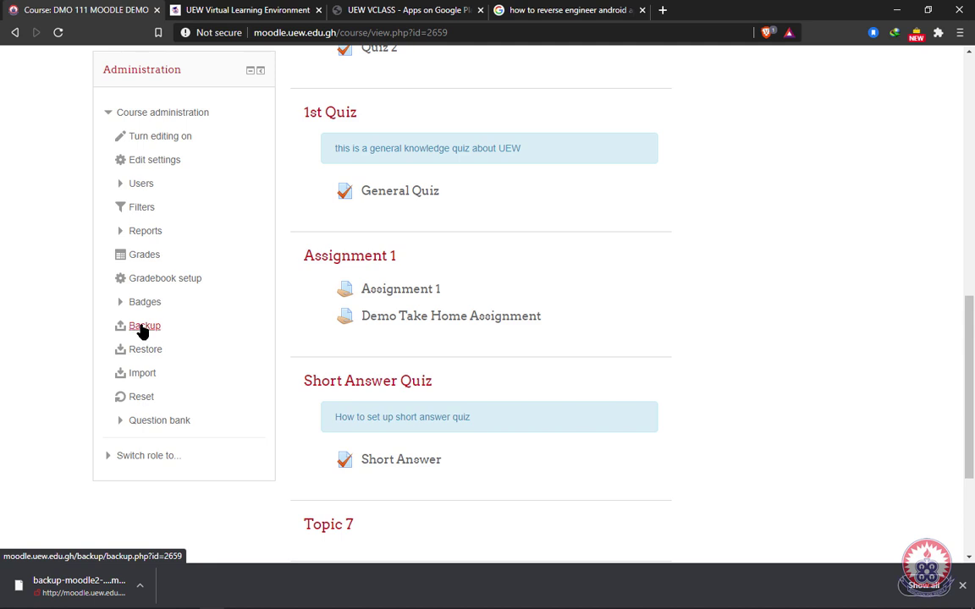
pyautogui.click(143, 328)
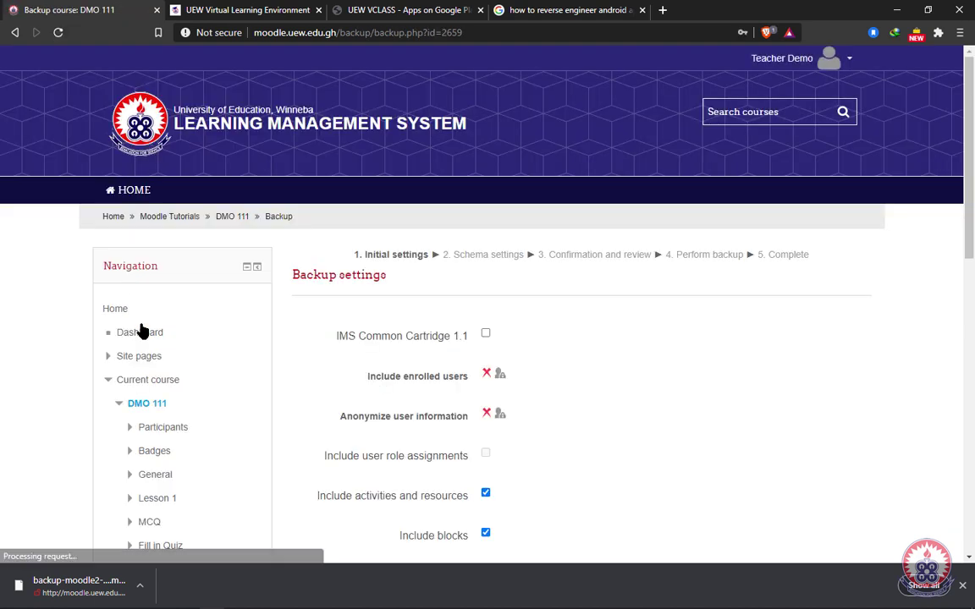
# Examine the initial backup settings, from IMS Common Cartridge and enrolled users down to question bank and groups.
pyautogui.scroll(-2, 545, 374)
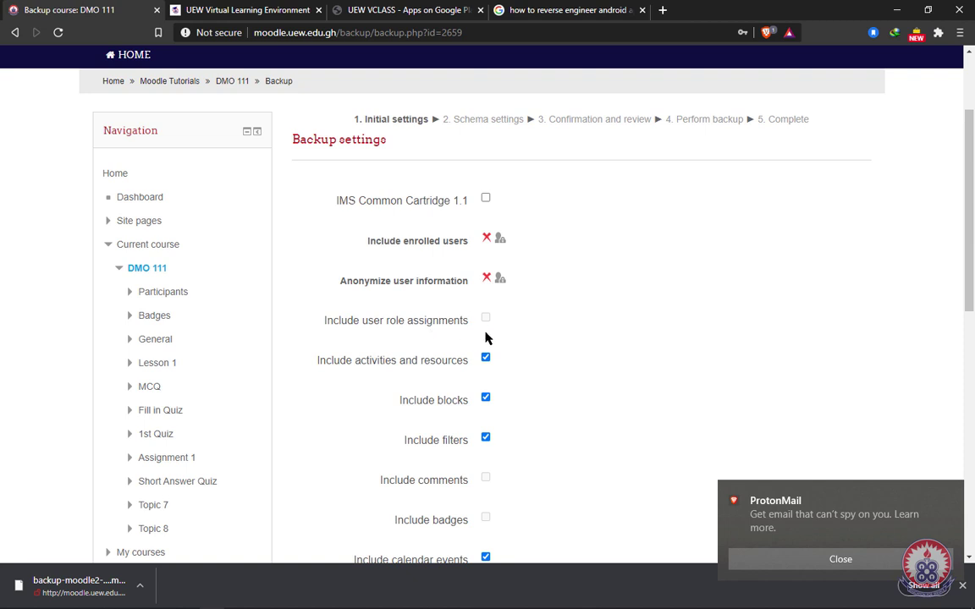
pyautogui.scroll(-2, 514, 334)
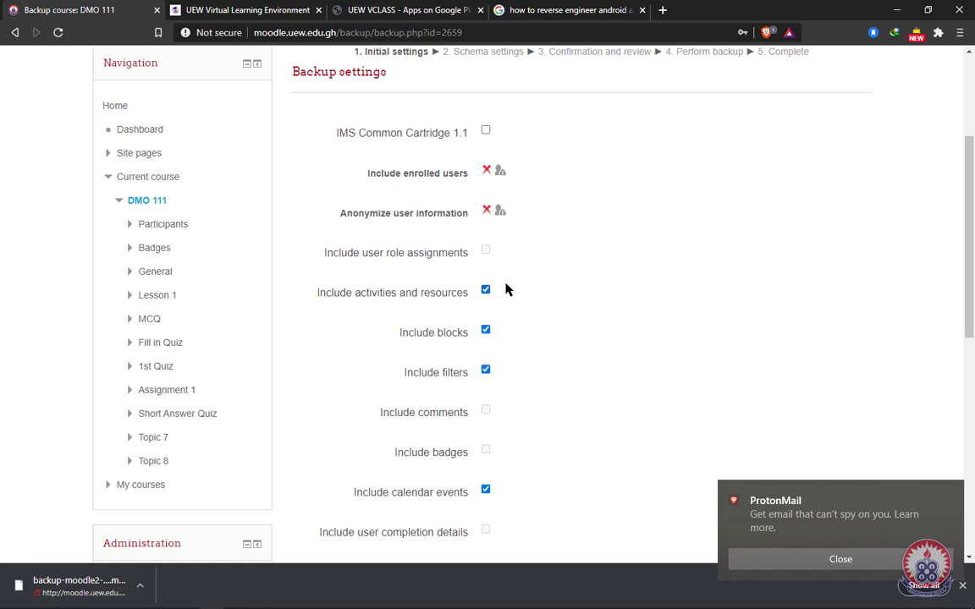
pyautogui.scroll(-1, 508, 335)
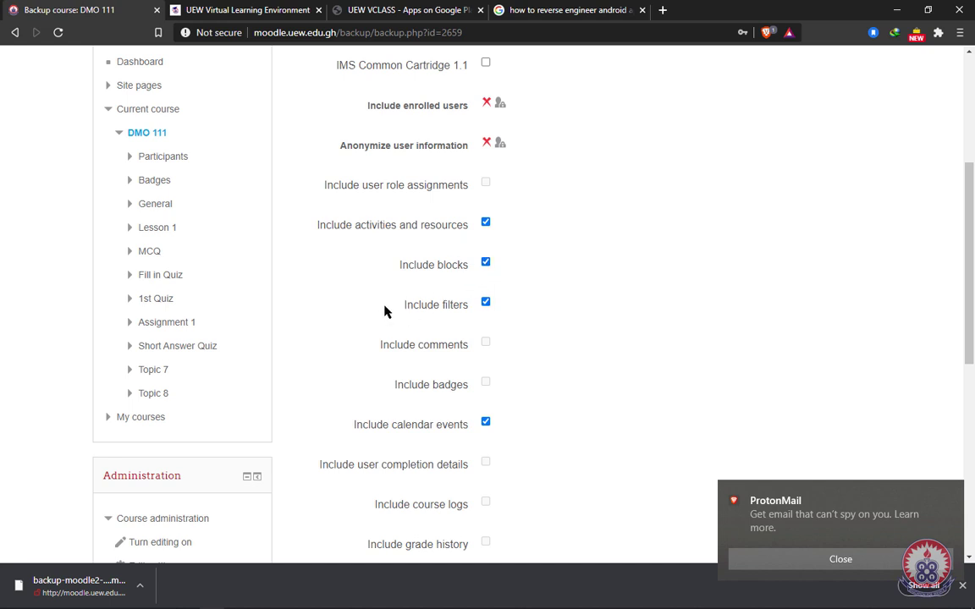
pyautogui.scroll(-2, 561, 336)
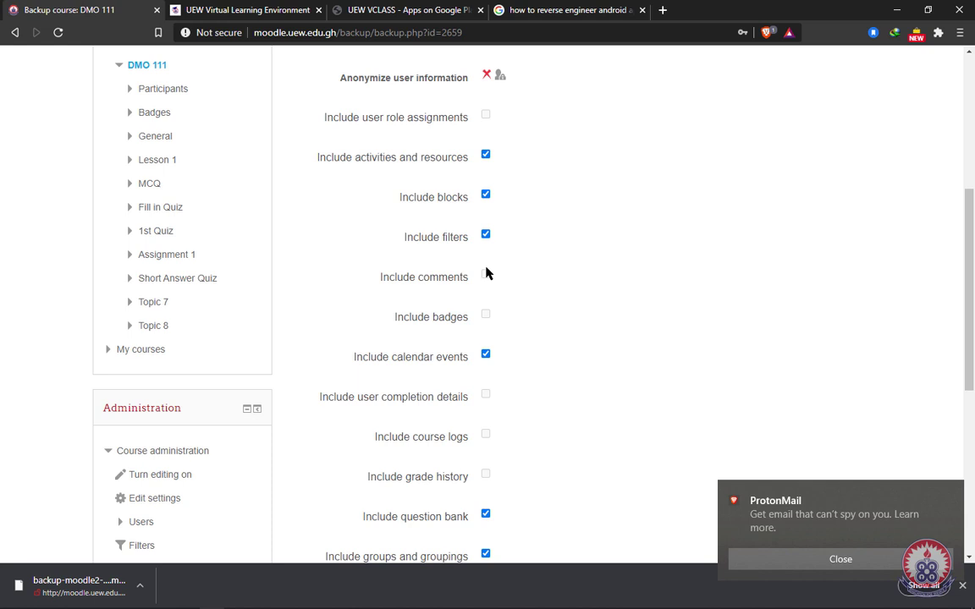
pyautogui.scroll(-2, 535, 301)
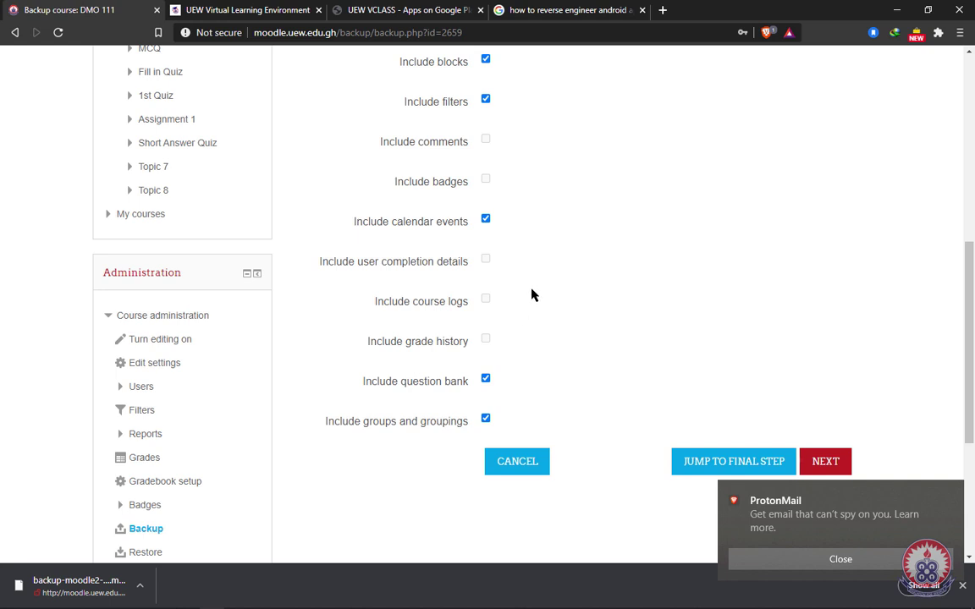
pyautogui.scroll(-1, 533, 294)
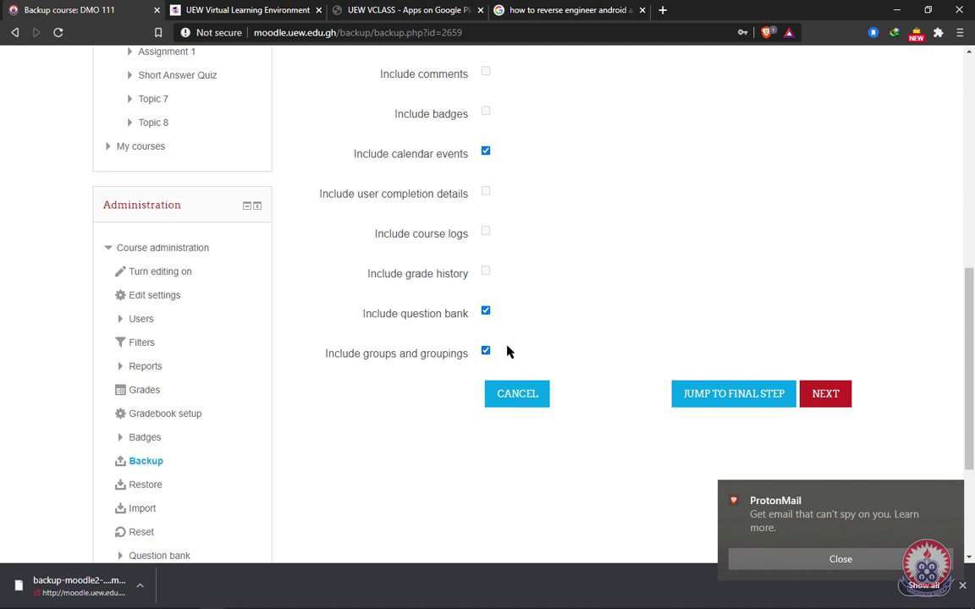
pyautogui.scroll(3, 581, 311)
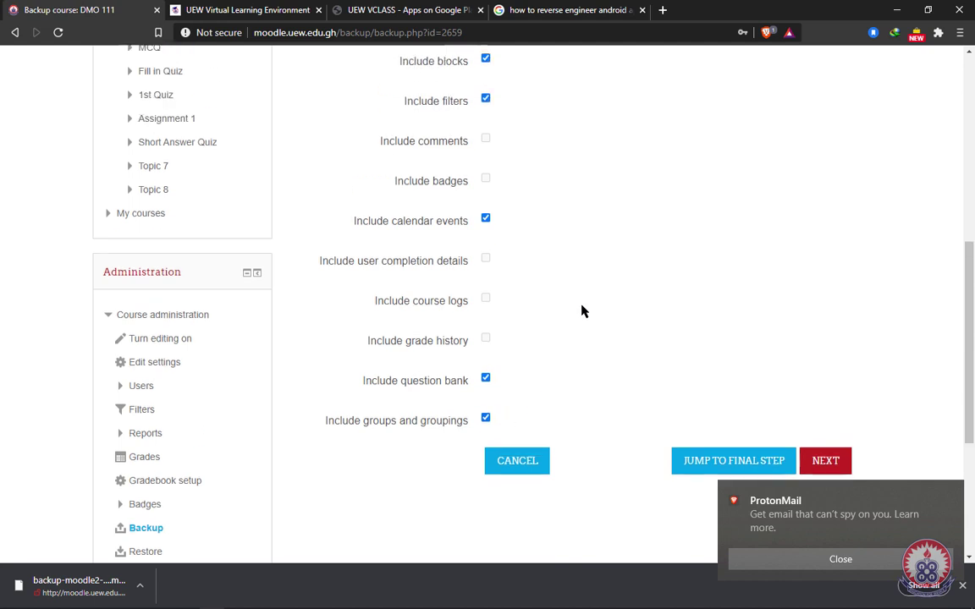
pyautogui.scroll(2, 581, 312)
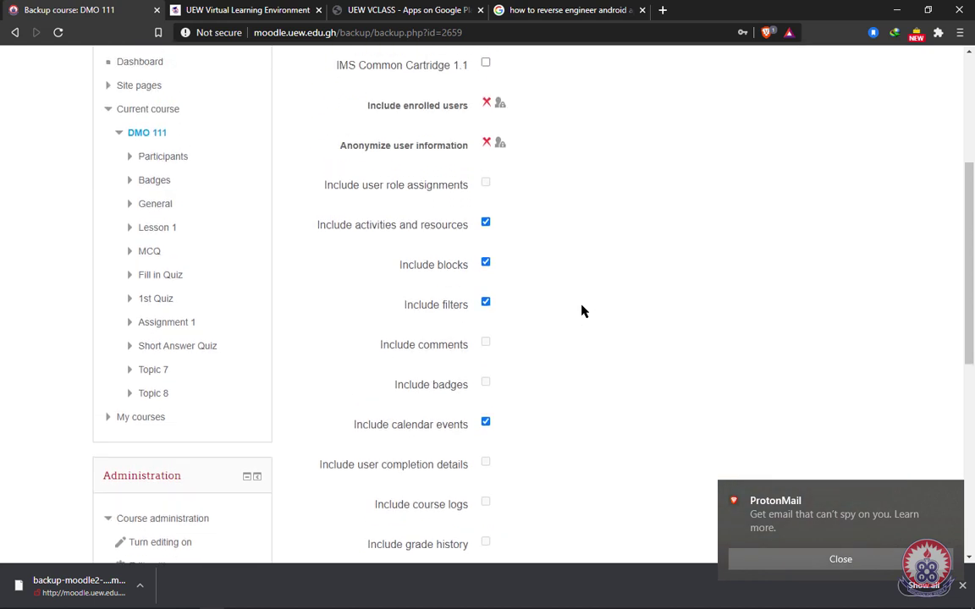
pyautogui.scroll(1, 581, 312)
pyautogui.scroll(-6, 583, 309)
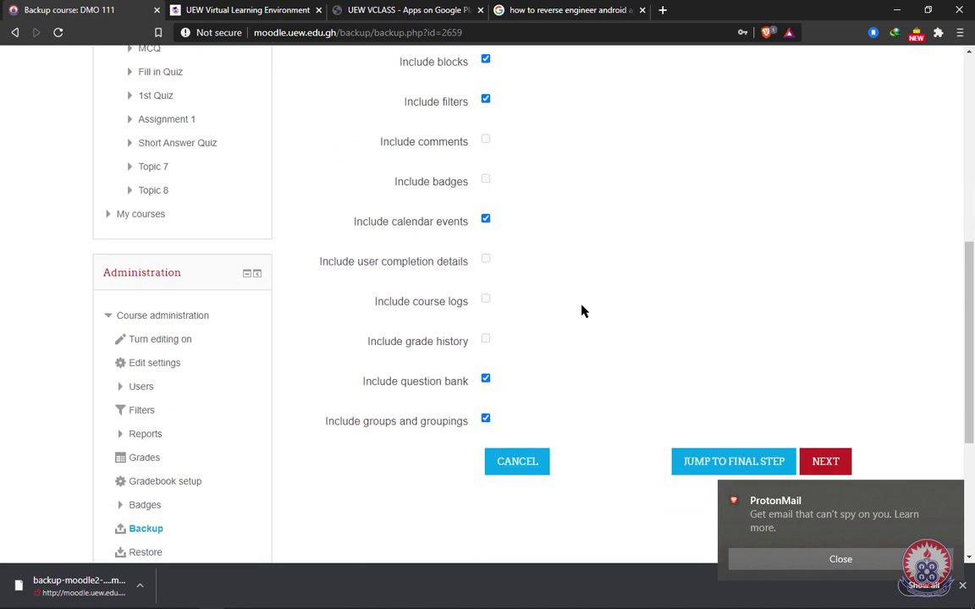
pyautogui.scroll(1, 601, 297)
pyautogui.scroll(2, 613, 291)
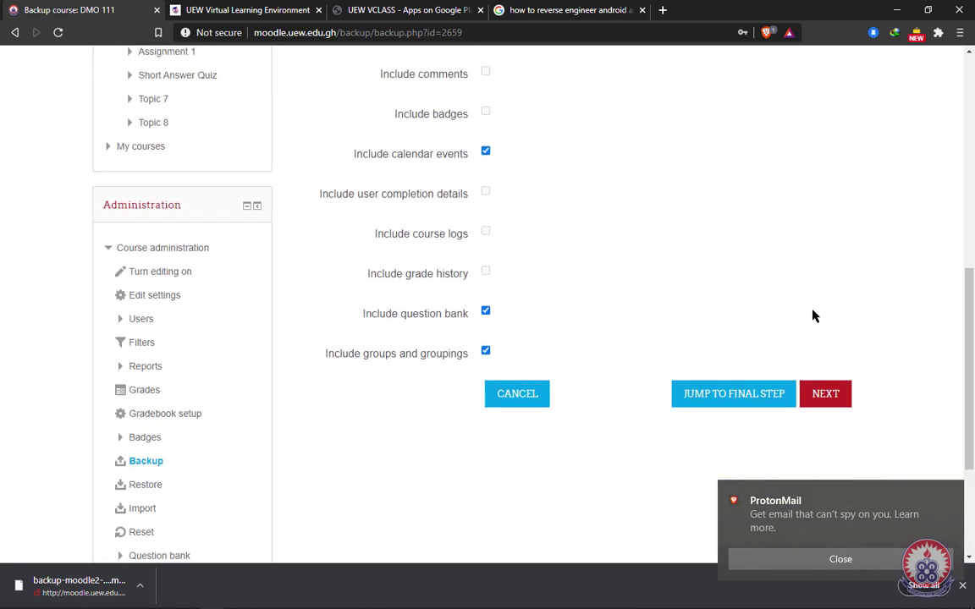
# Accept the initial backup settings and exclude the News forum in the General section, keeping COURSE OUTLINE included.
pyautogui.click(824, 394)
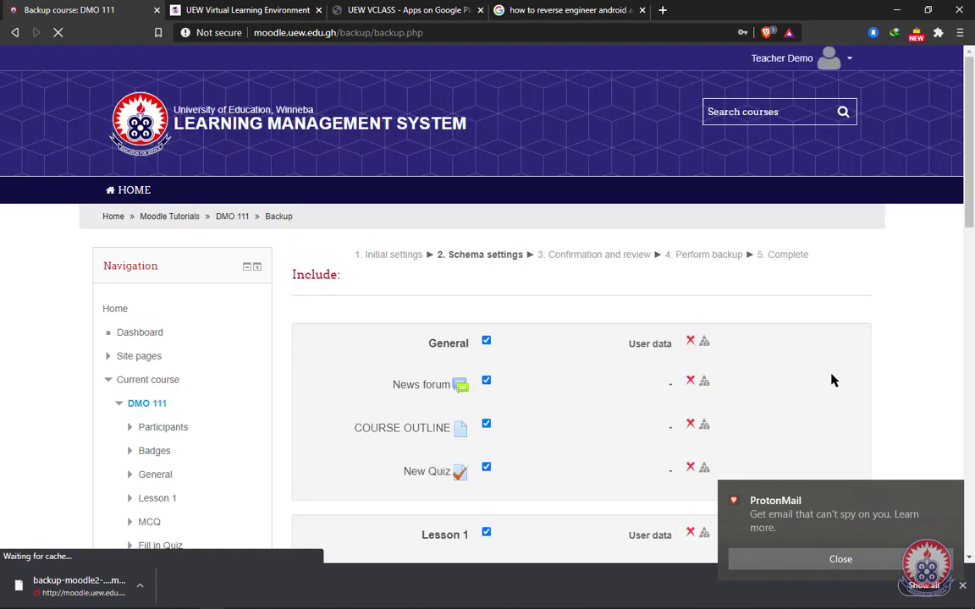
pyautogui.scroll(-2, 825, 359)
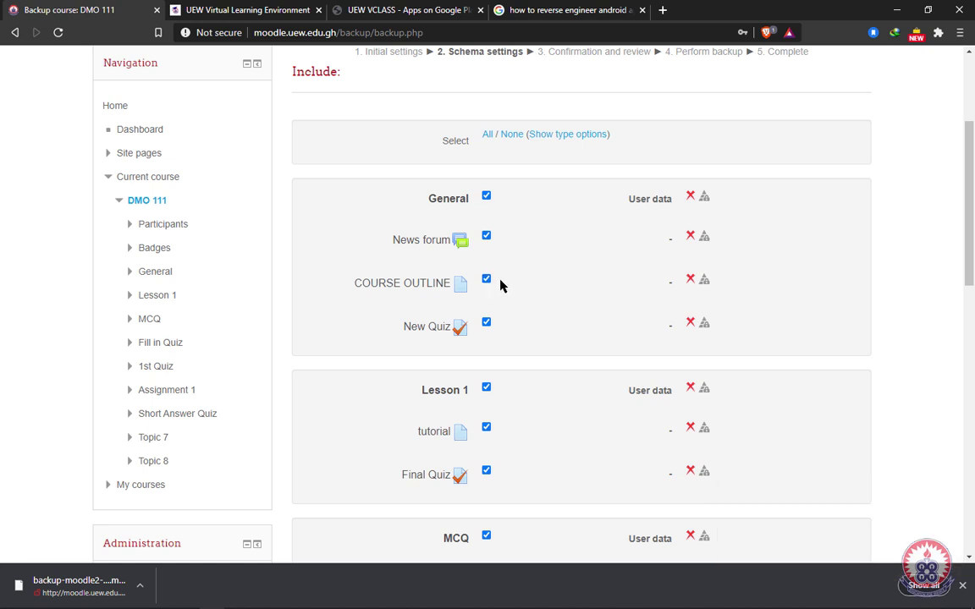
pyautogui.scroll(-1, 520, 289)
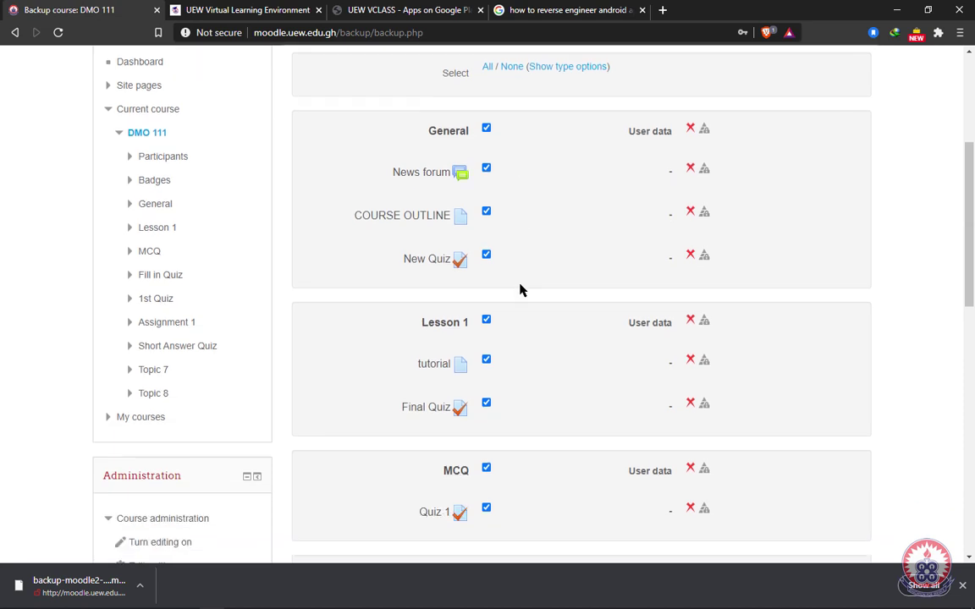
pyautogui.click(486, 211)
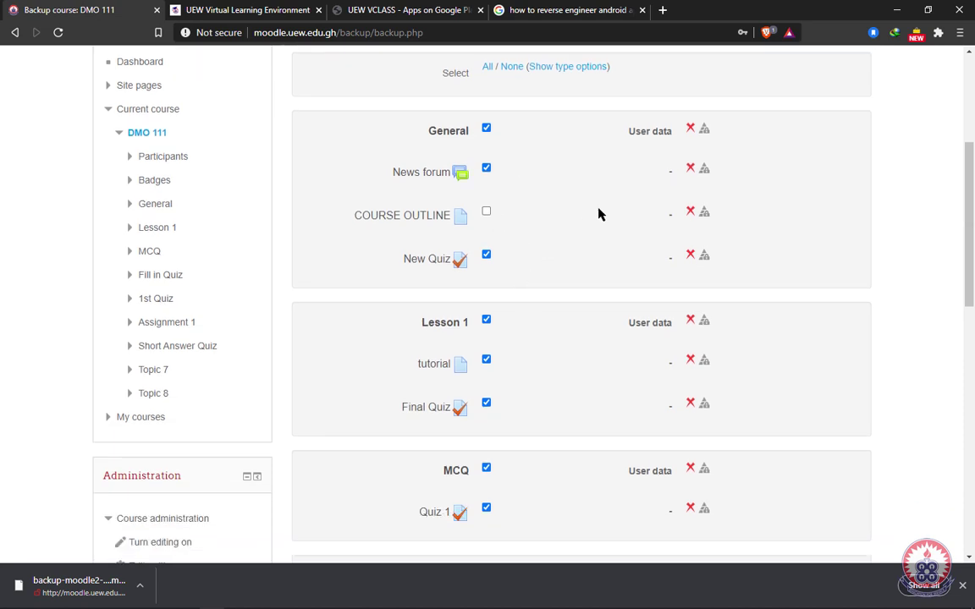
pyautogui.click(487, 212)
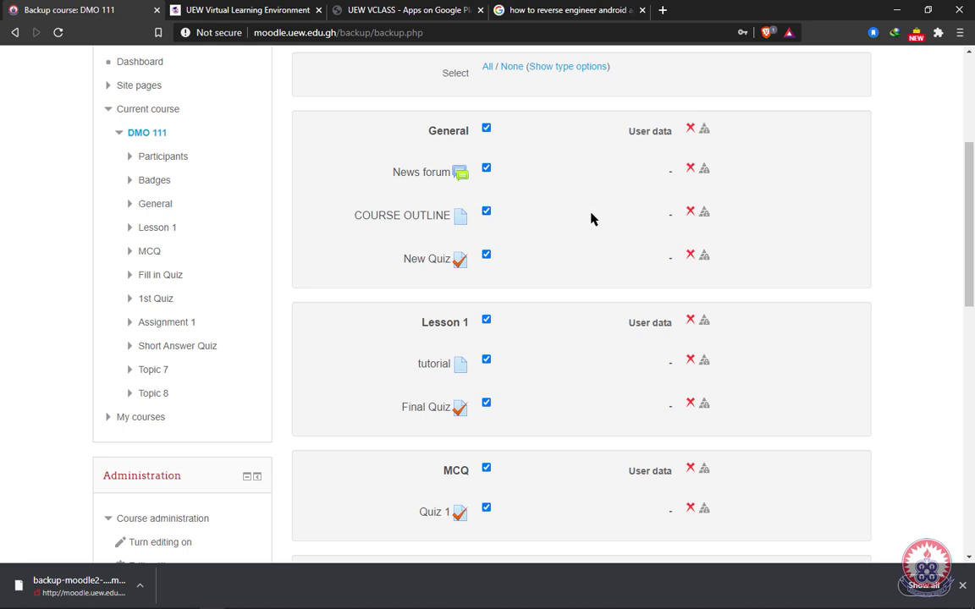
pyautogui.click(485, 168)
# Keep Quiz 1 and the remaining course items included, and proceed to the backup's confirmation and review stage.
pyautogui.scroll(-3, 558, 222)
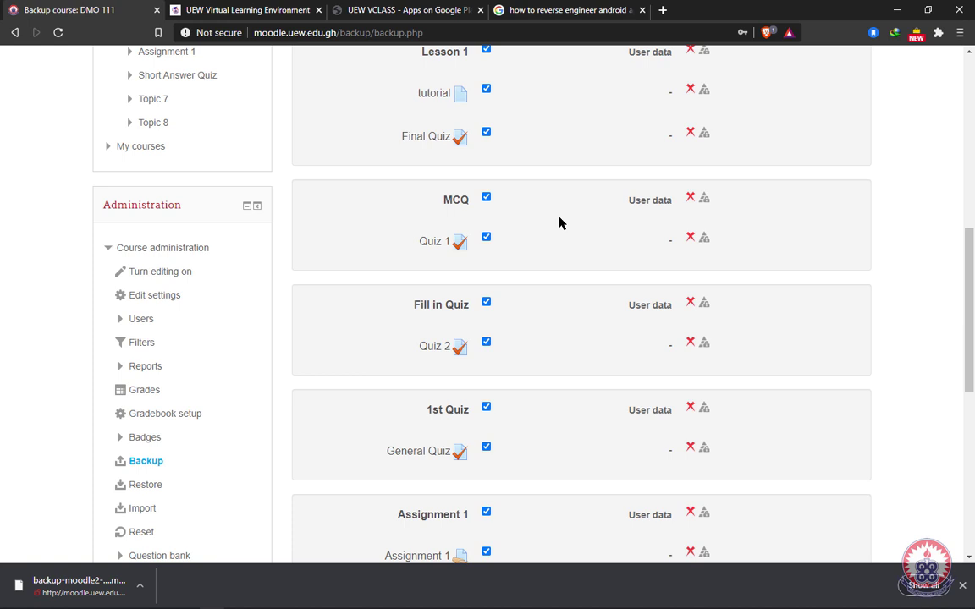
pyautogui.click(485, 237)
pyautogui.click(485, 238)
pyautogui.scroll(-3, 518, 322)
pyautogui.scroll(-3, 520, 325)
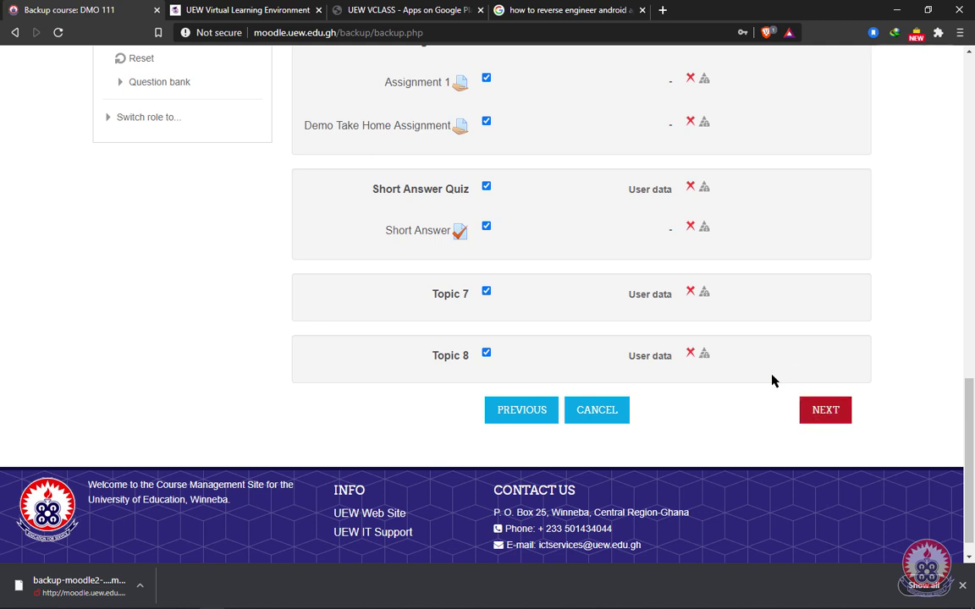
pyautogui.click(824, 410)
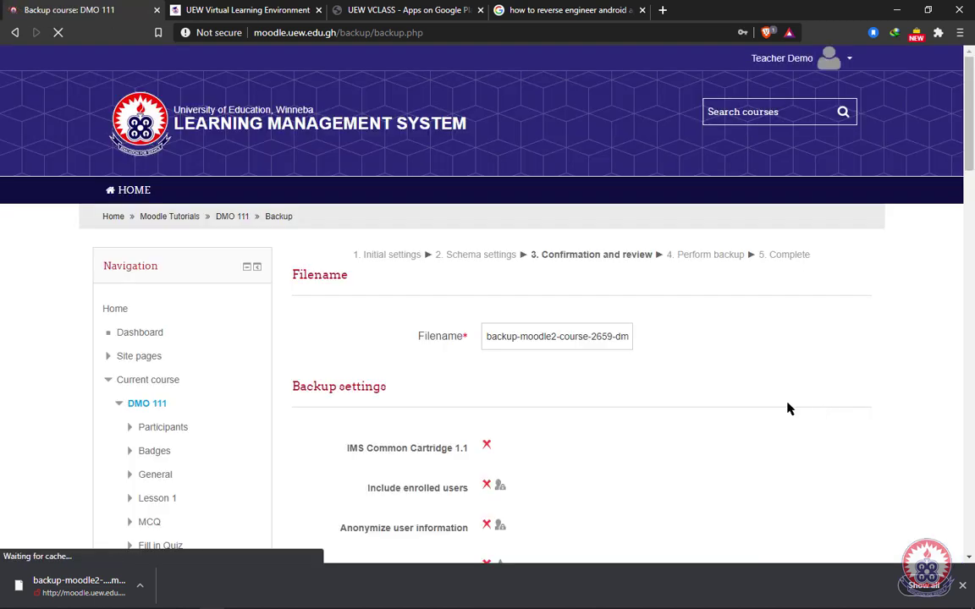
# Review the backup's filename, settings and included items through to Topic 8 on the confirmation page.
pyautogui.scroll(-3, 786, 409)
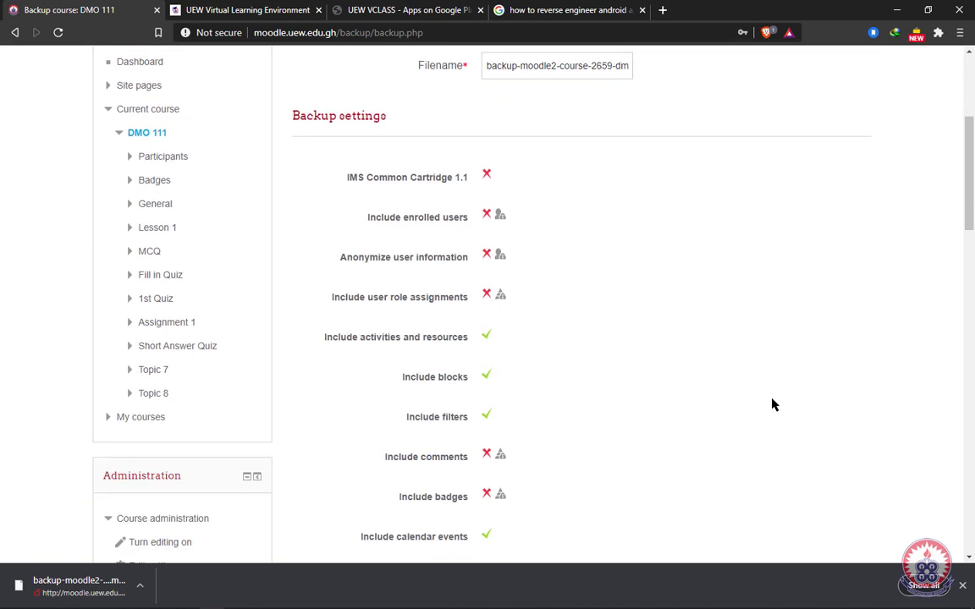
pyautogui.scroll(-2, 755, 402)
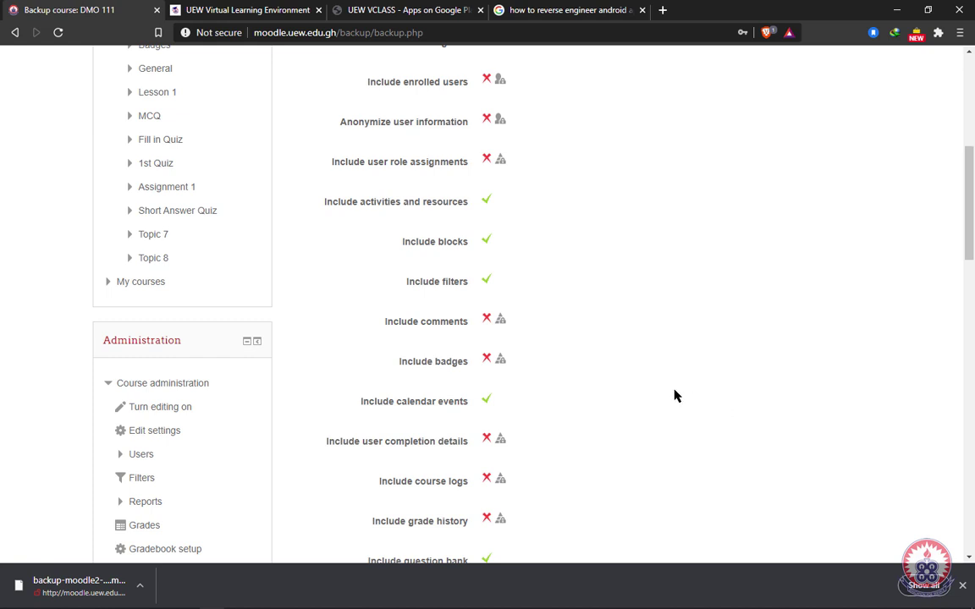
pyautogui.scroll(-5, 673, 395)
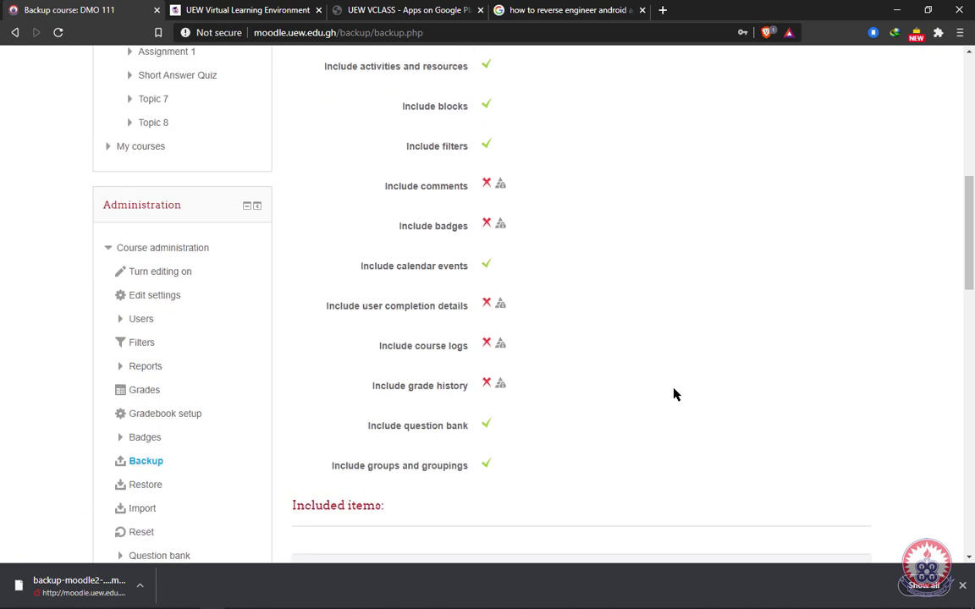
pyautogui.scroll(-1, 673, 394)
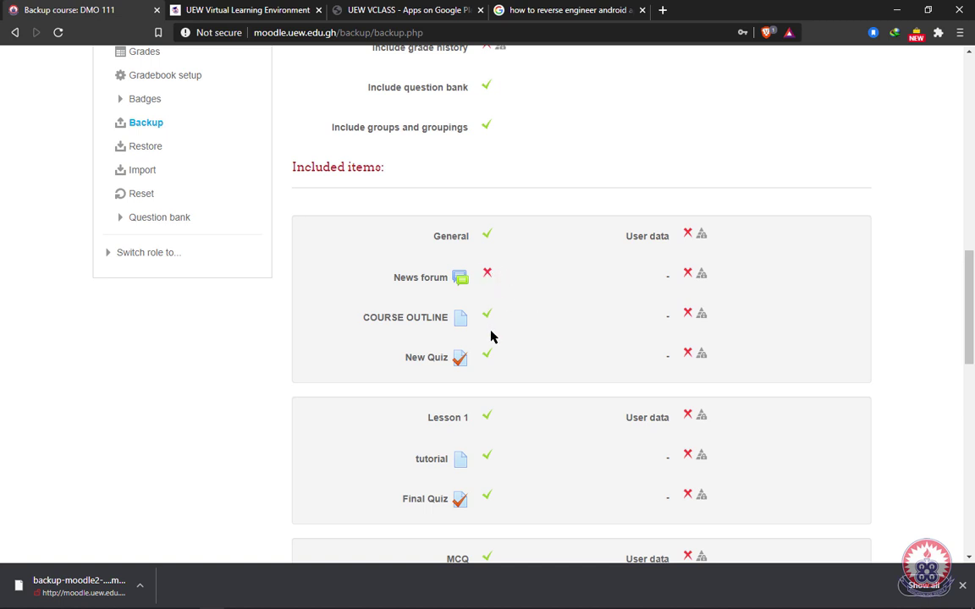
pyautogui.scroll(-3, 575, 463)
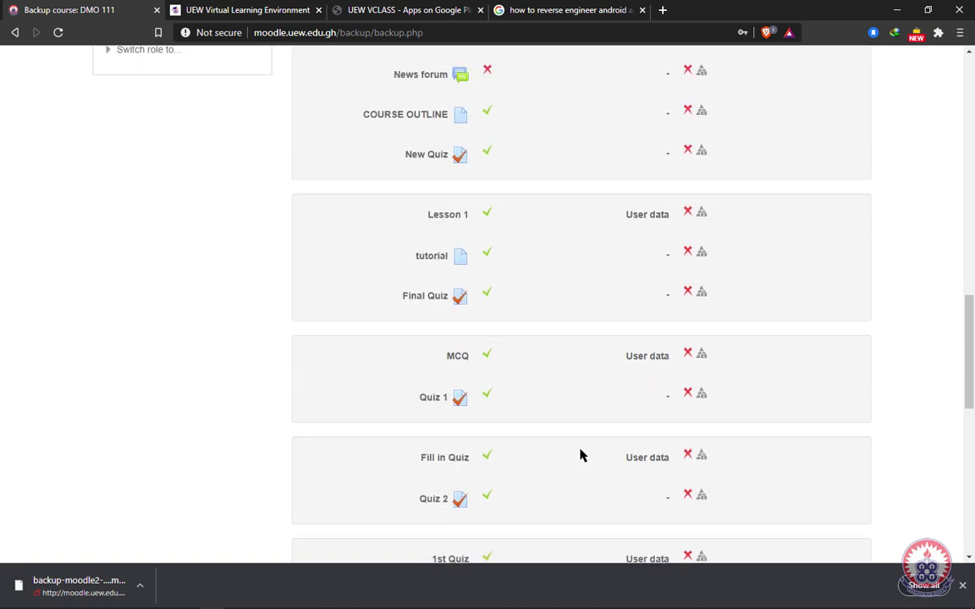
pyautogui.scroll(-5, 537, 468)
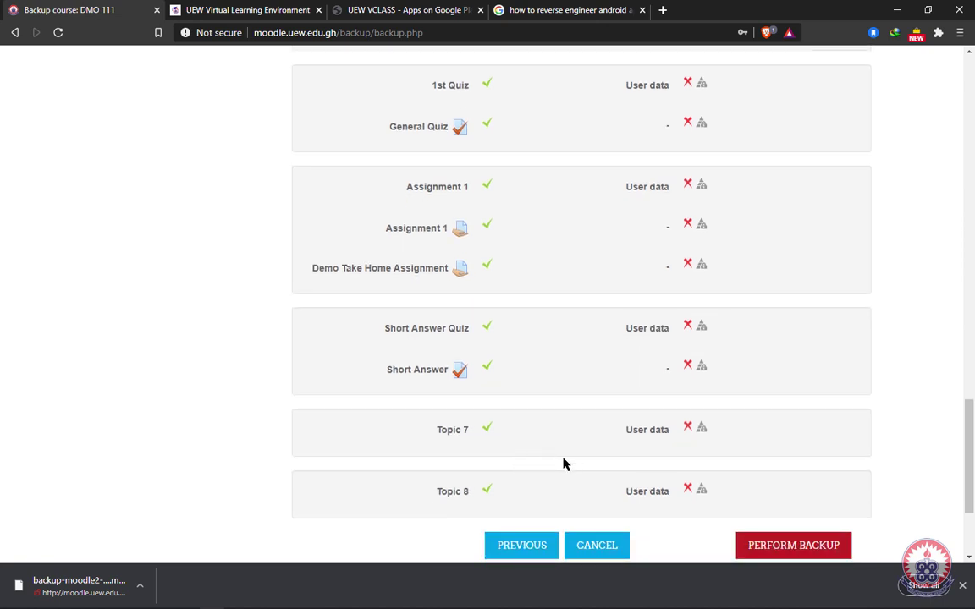
pyautogui.scroll(-2, 513, 457)
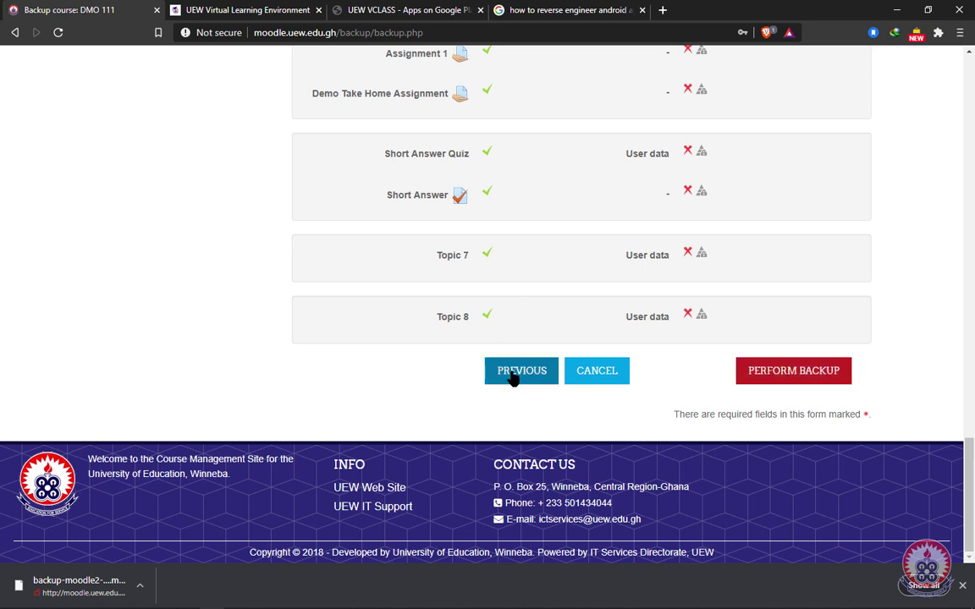
pyautogui.scroll(5, 537, 271)
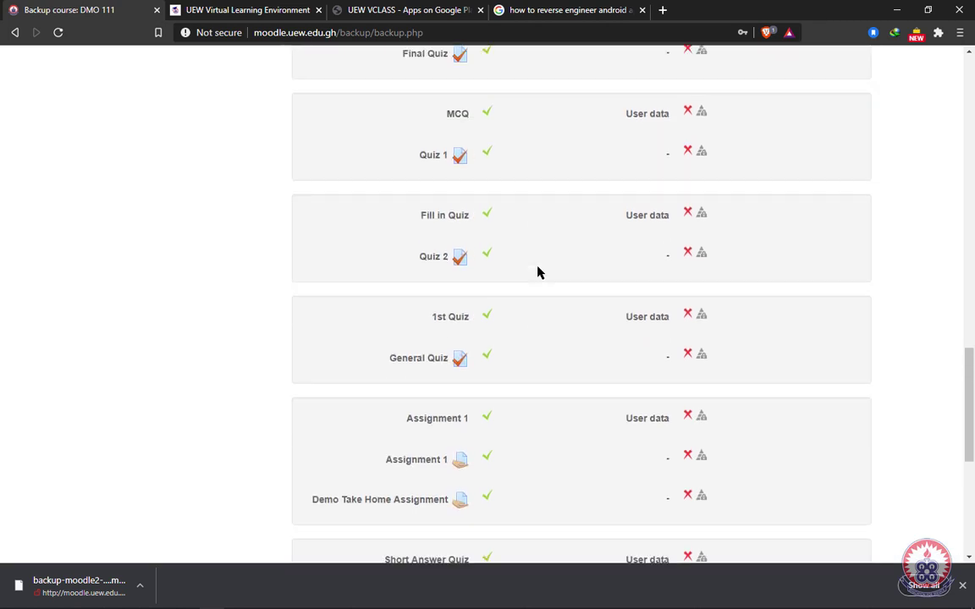
pyautogui.scroll(-4, 537, 271)
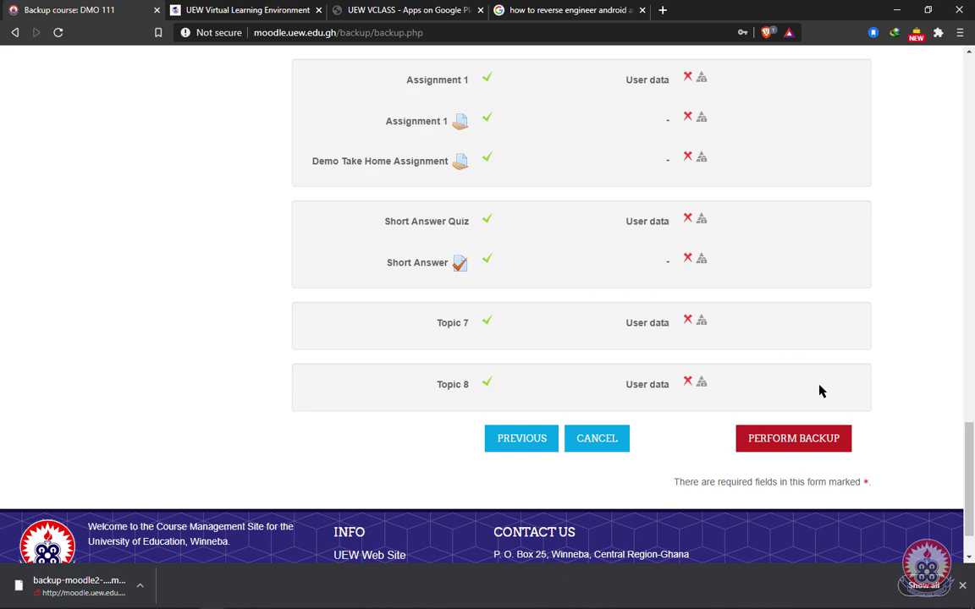
pyautogui.scroll(7, 781, 330)
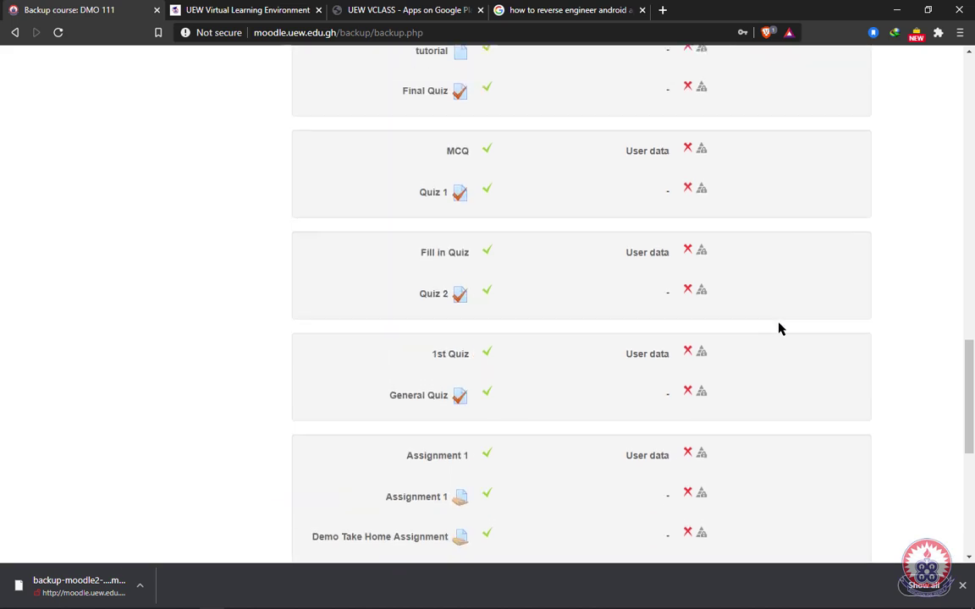
# Perform the course backup with the reviewed settings and continue to the course's restore page.
pyautogui.scroll(-7, 779, 326)
pyautogui.scroll(-2, 859, 355)
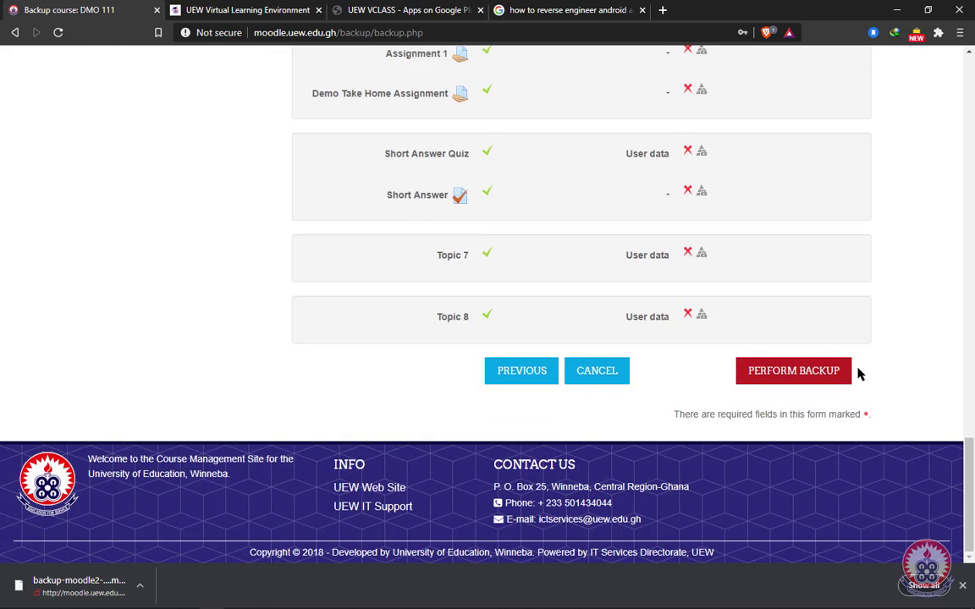
pyautogui.click(796, 373)
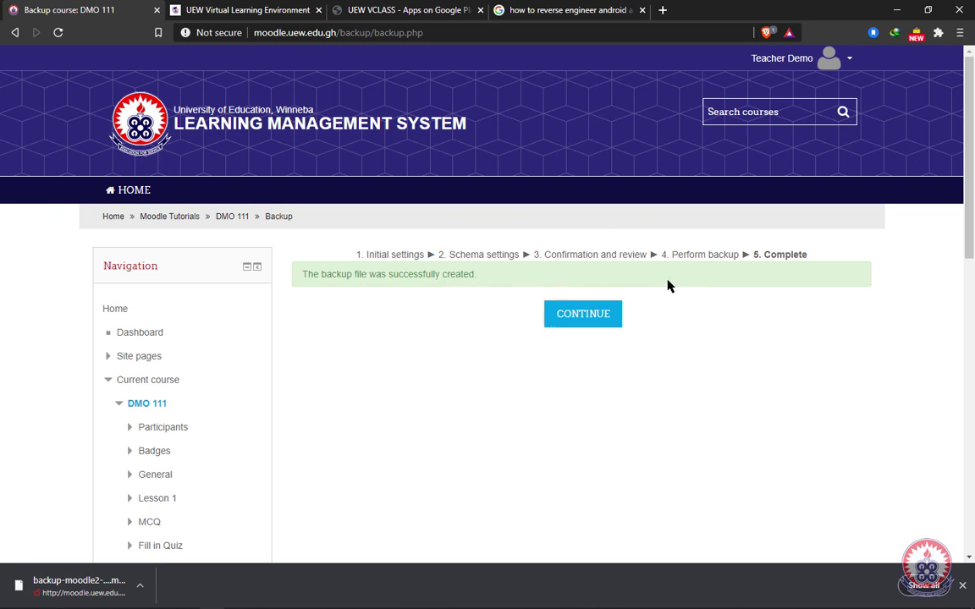
pyautogui.click(585, 320)
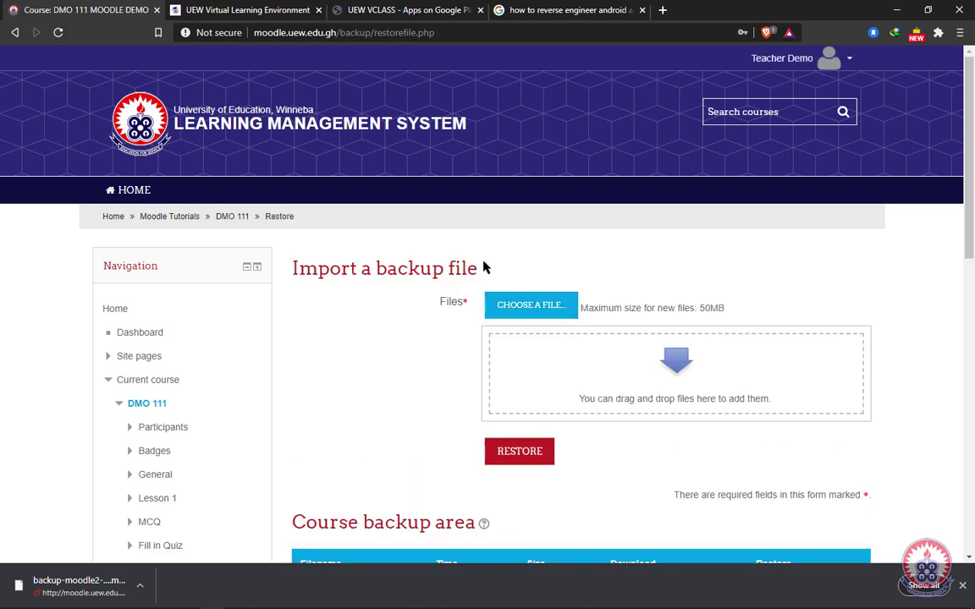
pyautogui.scroll(-3, 449, 334)
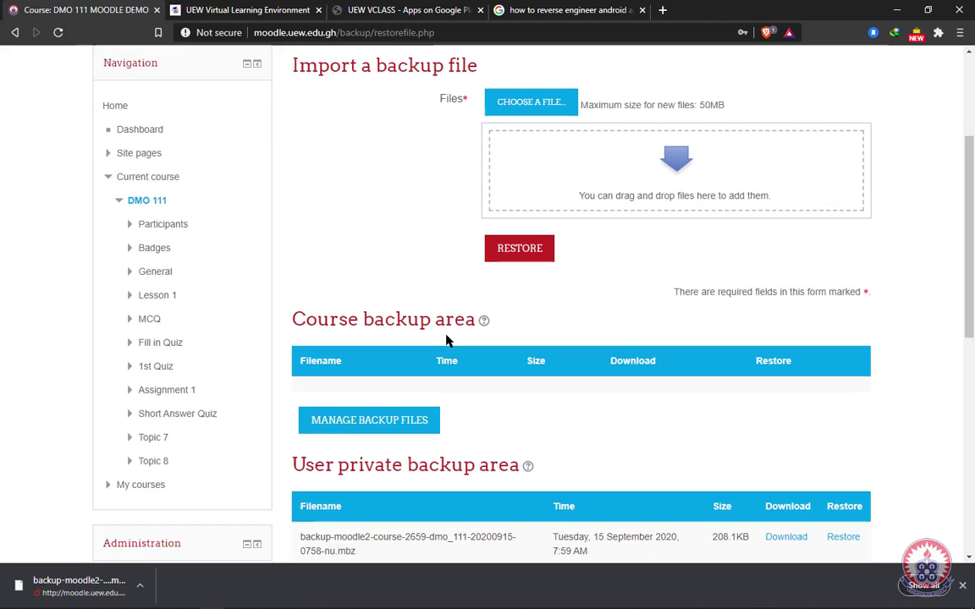
pyautogui.scroll(-3, 495, 319)
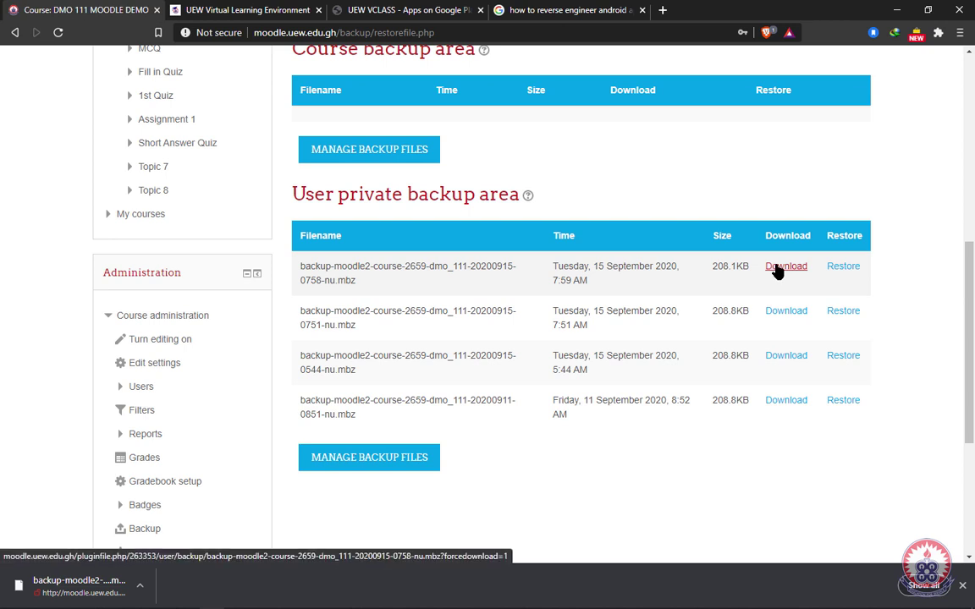
pyautogui.click(776, 269)
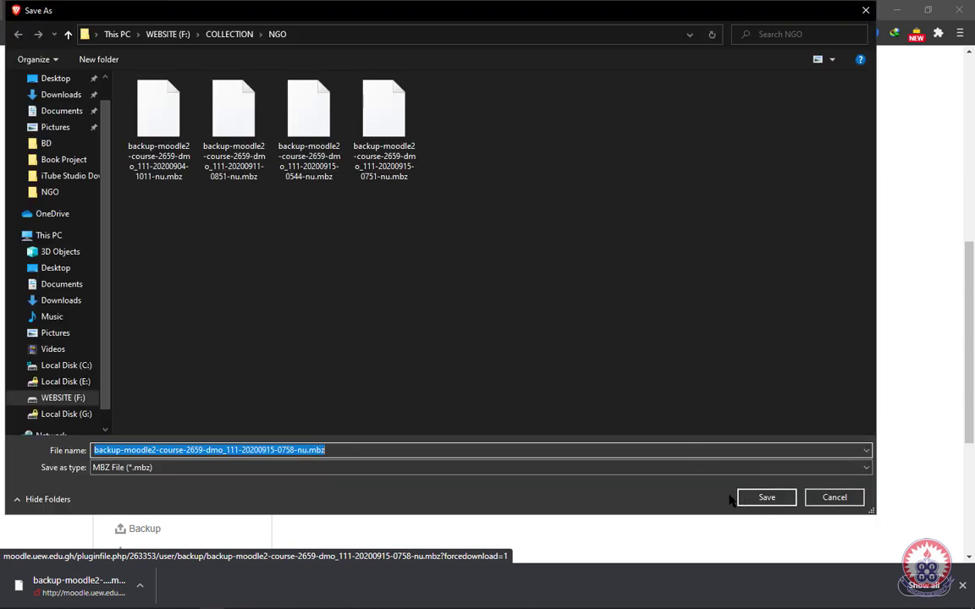
pyautogui.click(765, 497)
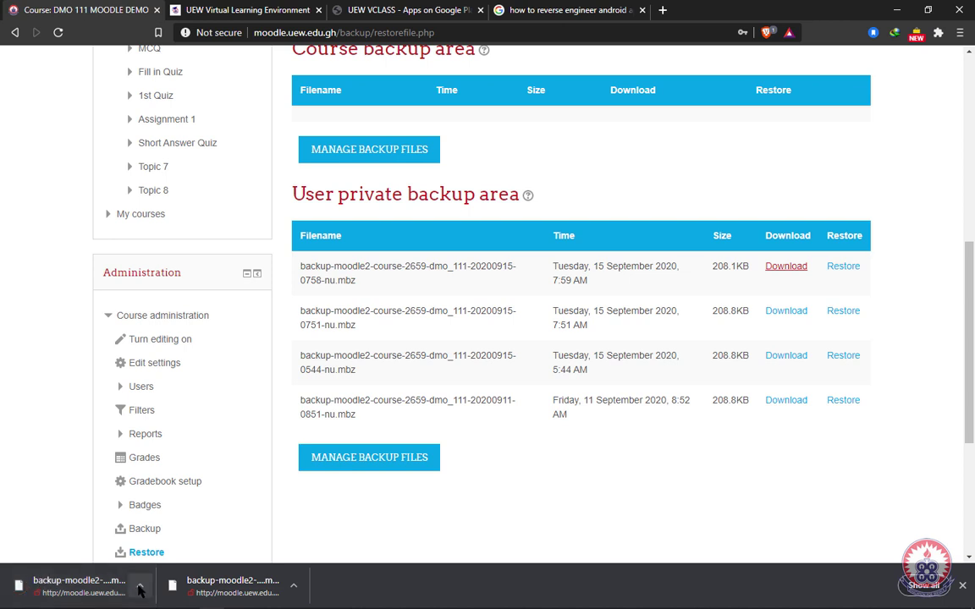
# Show the downloaded backup file in its NGO folder, and minimize the folder window.
pyautogui.click(141, 585)
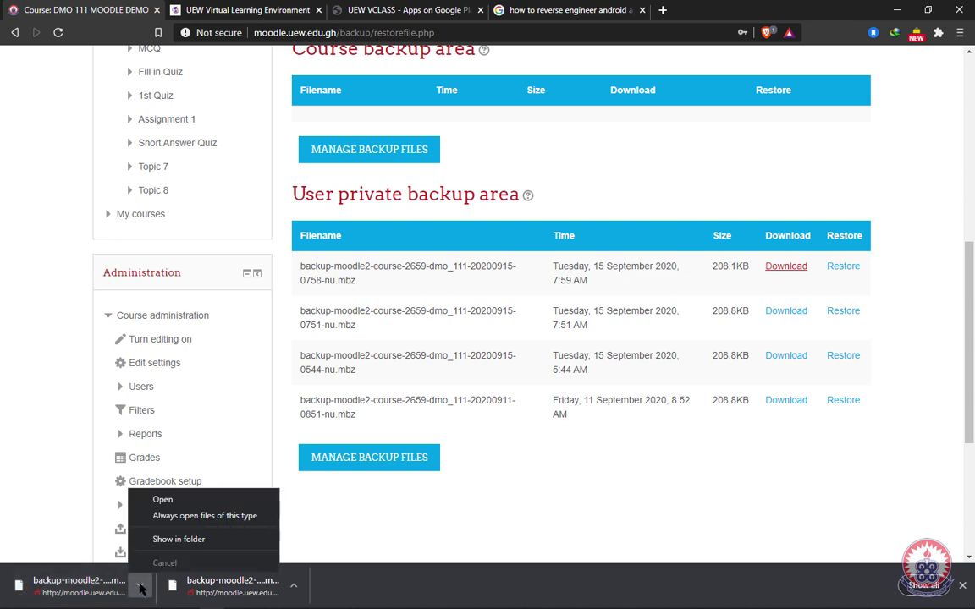
pyautogui.click(177, 540)
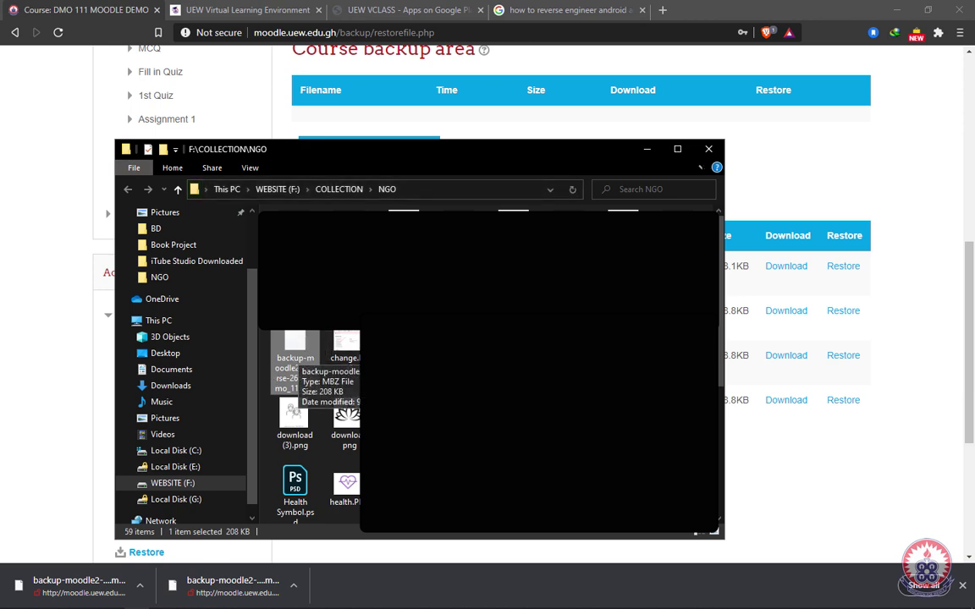
pyautogui.click(646, 149)
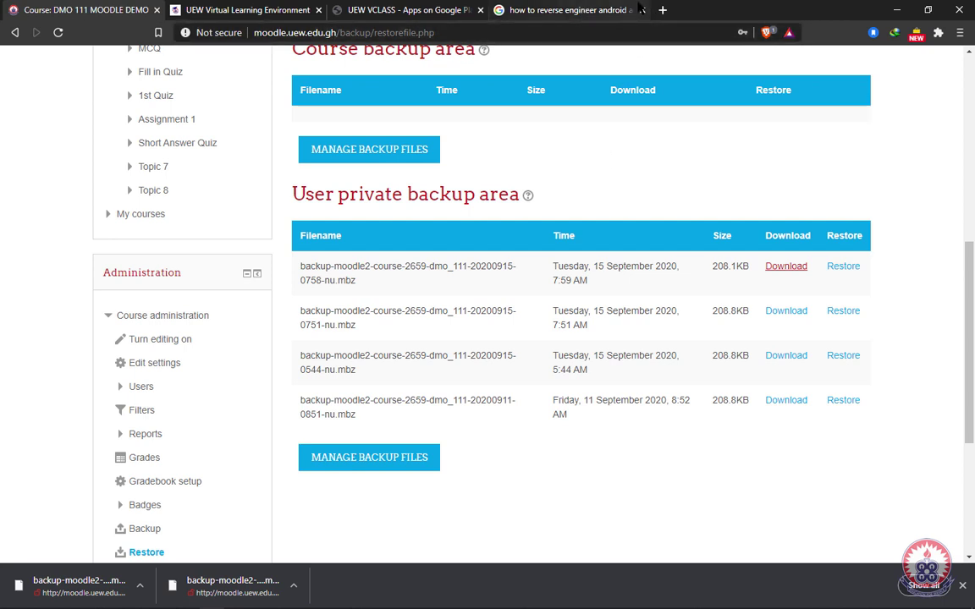
# Switch to the browser tab with the Google search and open Google Drive's My Drive there.
pyautogui.click(550, 10)
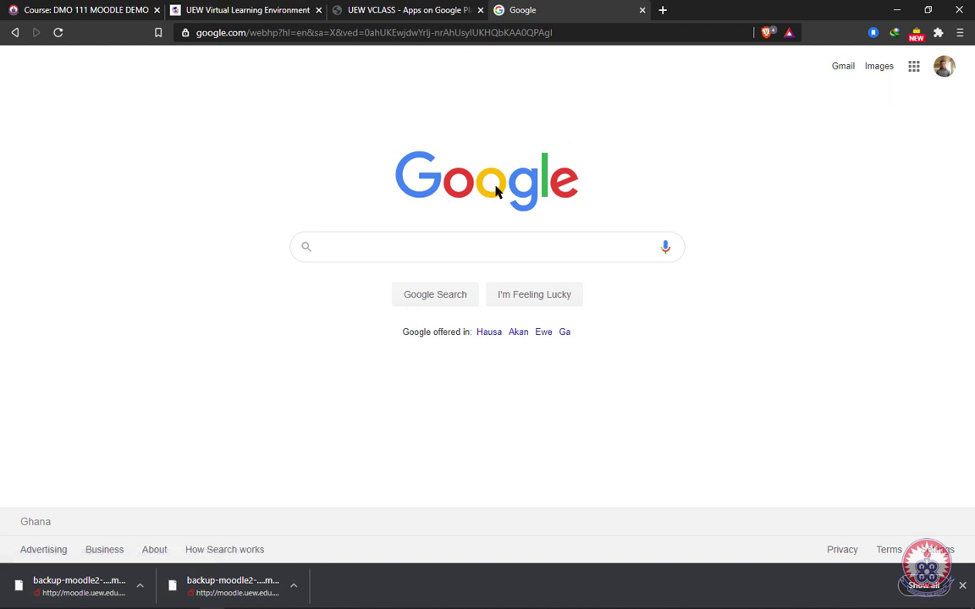
pyautogui.click(450, 25)
pyautogui.write('drive')
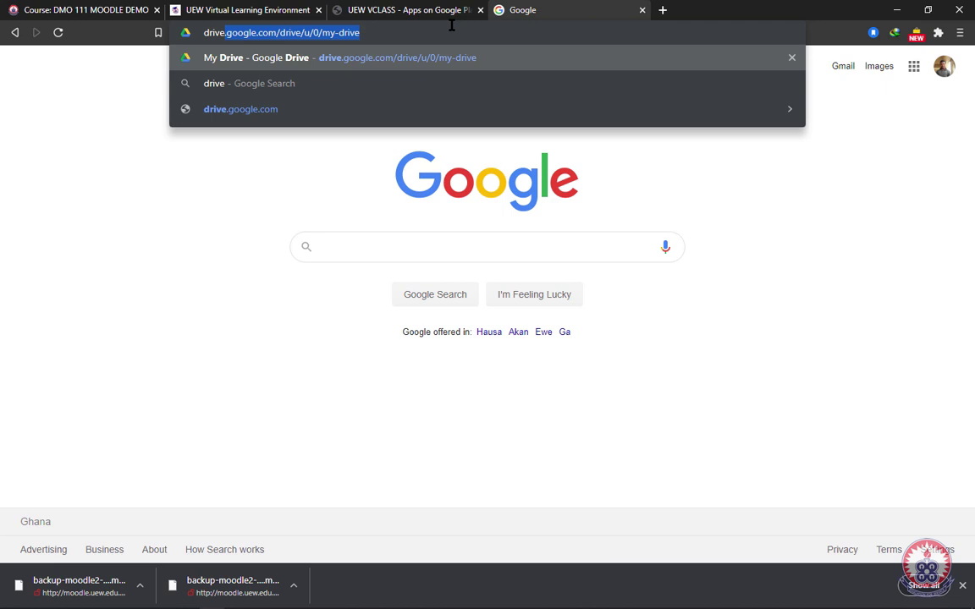
pyautogui.press('Right')
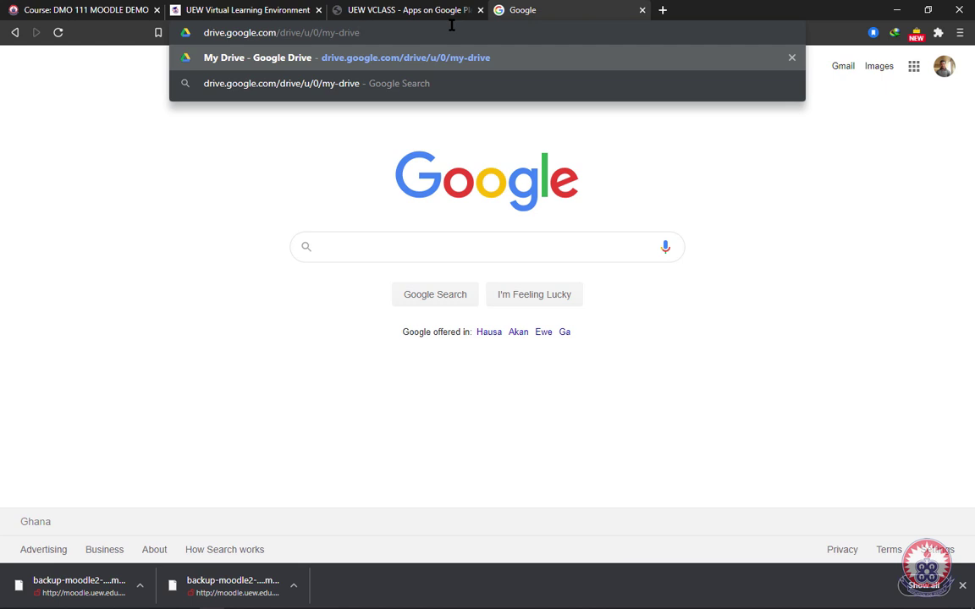
pyautogui.press('BackSpace')
pyautogui.press('Return')
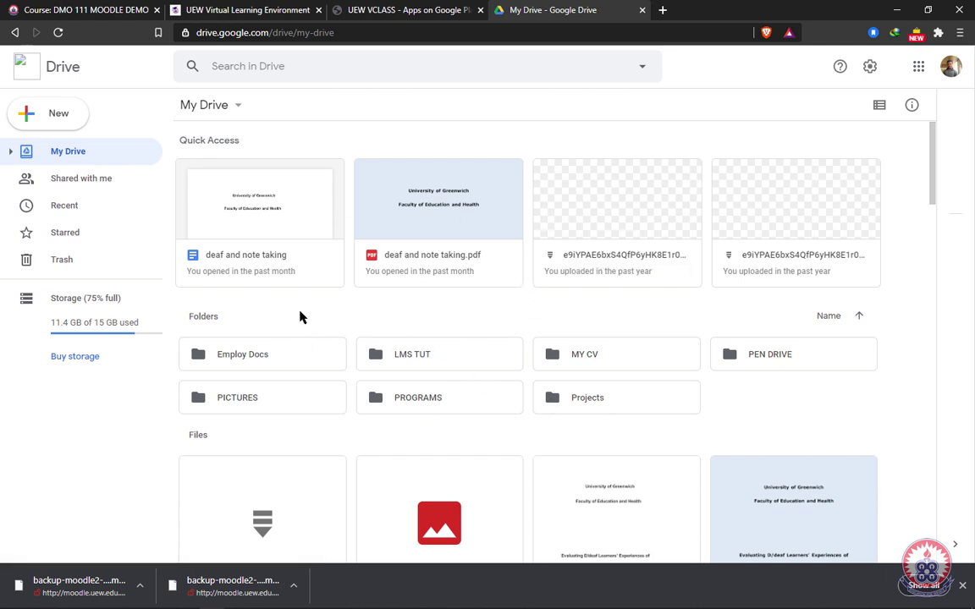
# Create a folder named "Course backup" in My Drive and open it.
pyautogui.click(238, 110)
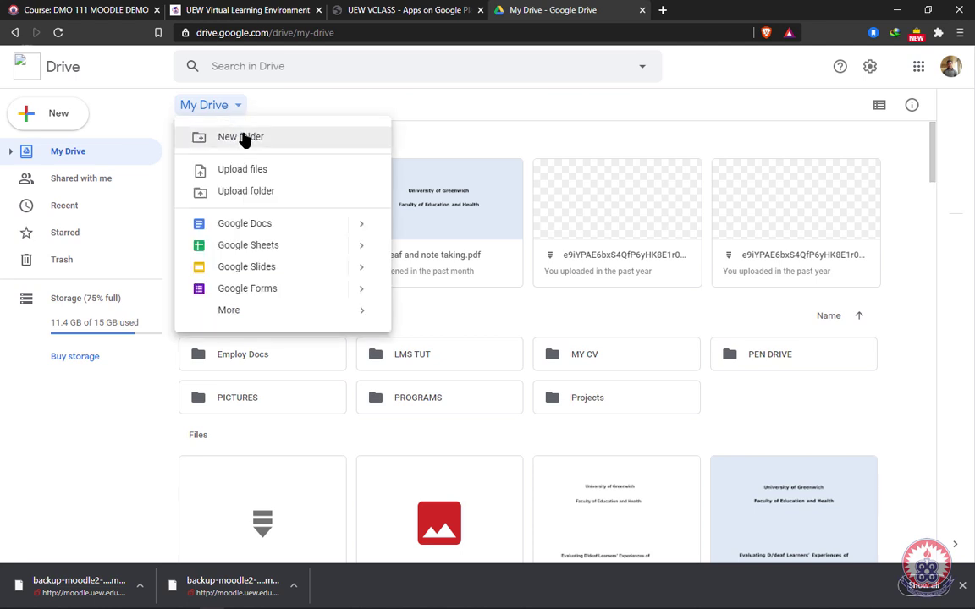
pyautogui.click(243, 138)
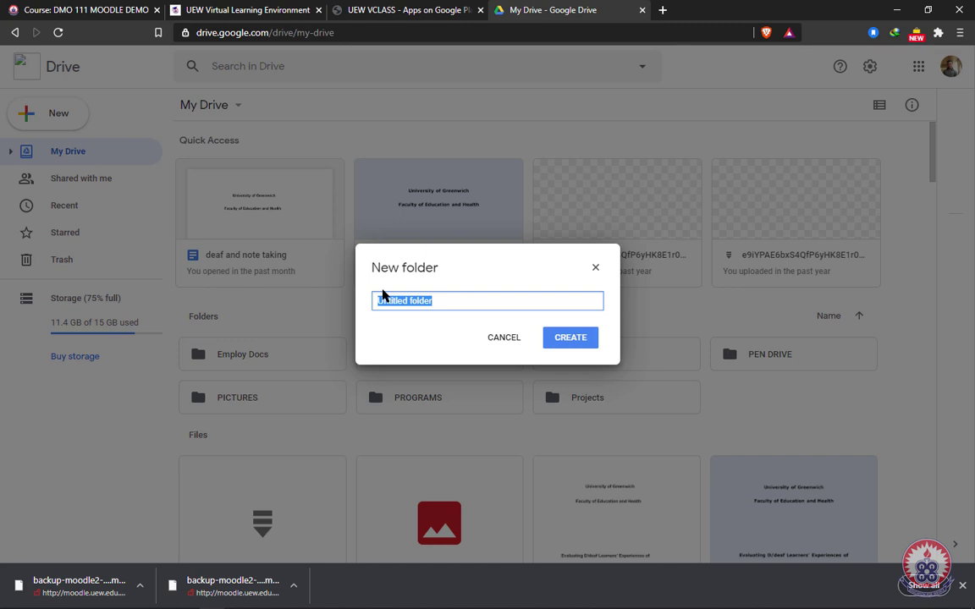
pyautogui.write('Course backup')
pyautogui.press('Return')
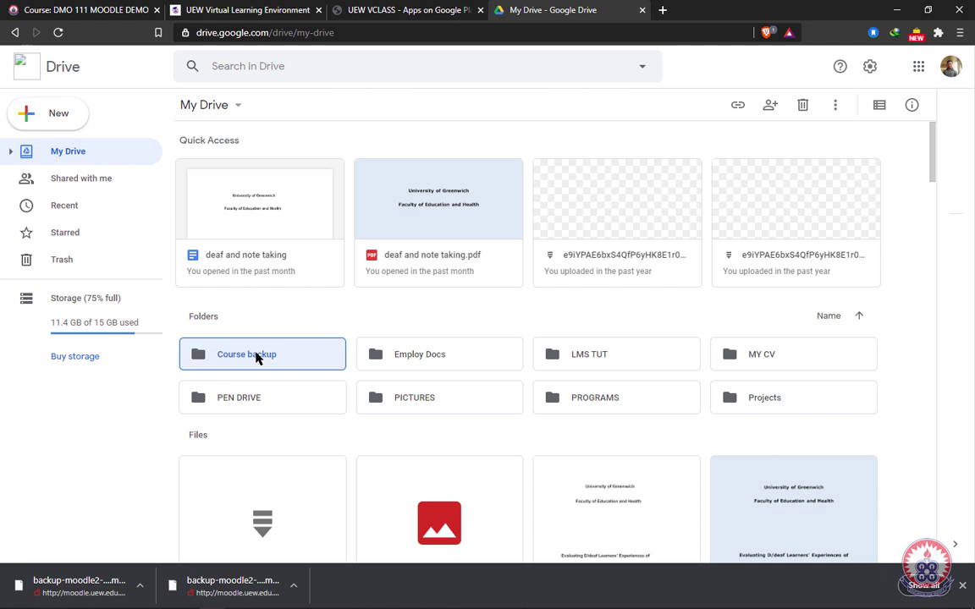
pyautogui.doubleClick(256, 356)
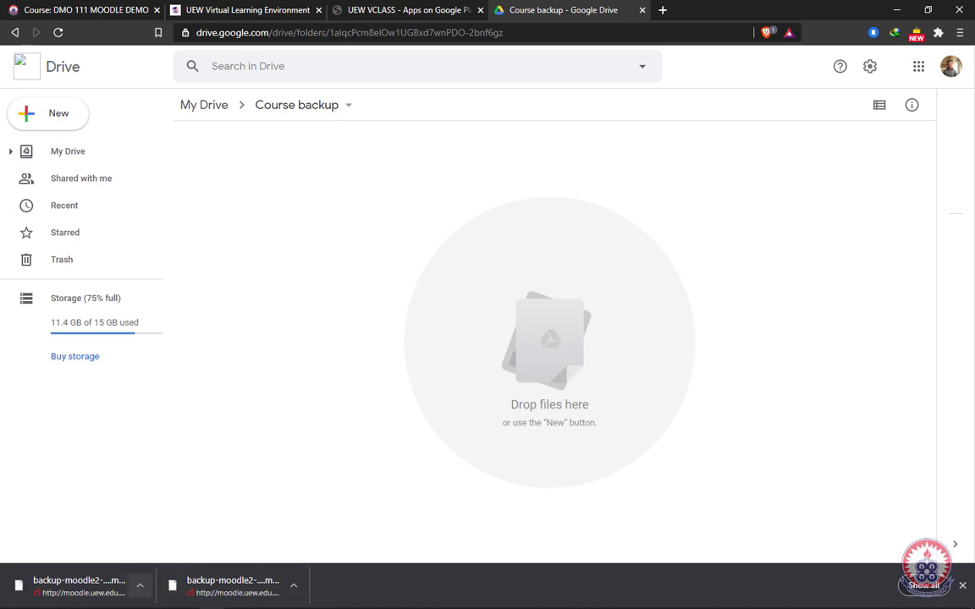
# Upload the downloaded Moodle backup file from the NGO folder into the Course backup folder, and dismiss the upload notice.
pyautogui.click(140, 600)
pyautogui.moveTo(456, 161); pyautogui.dragTo(194, 315)
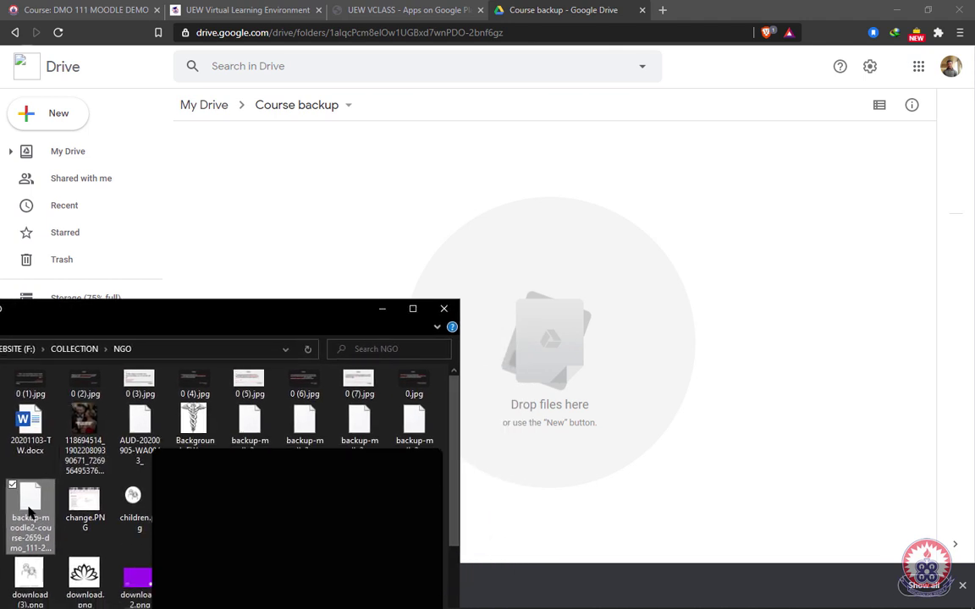
pyautogui.moveTo(30, 512); pyautogui.dragTo(602, 343)
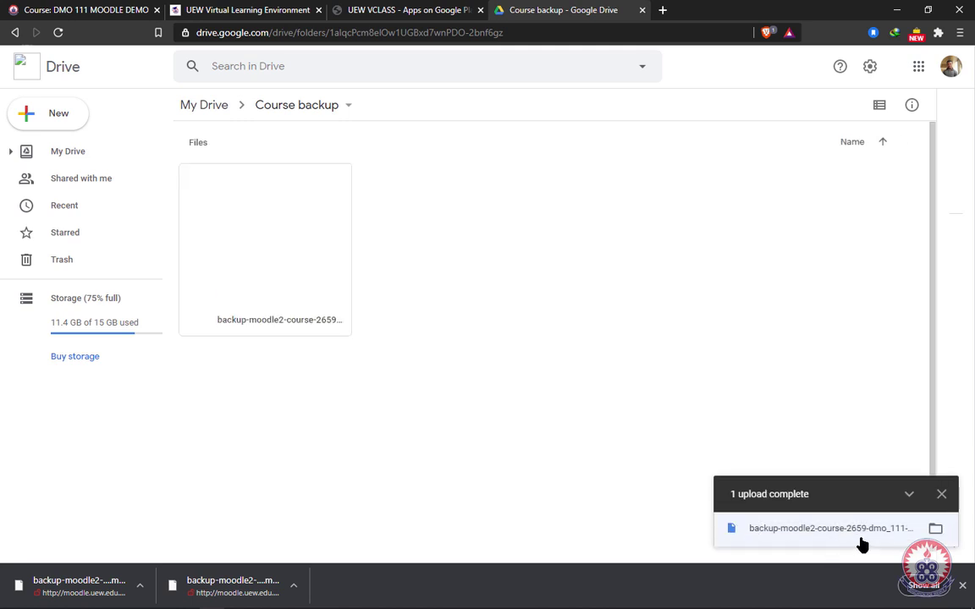
pyautogui.click(918, 530)
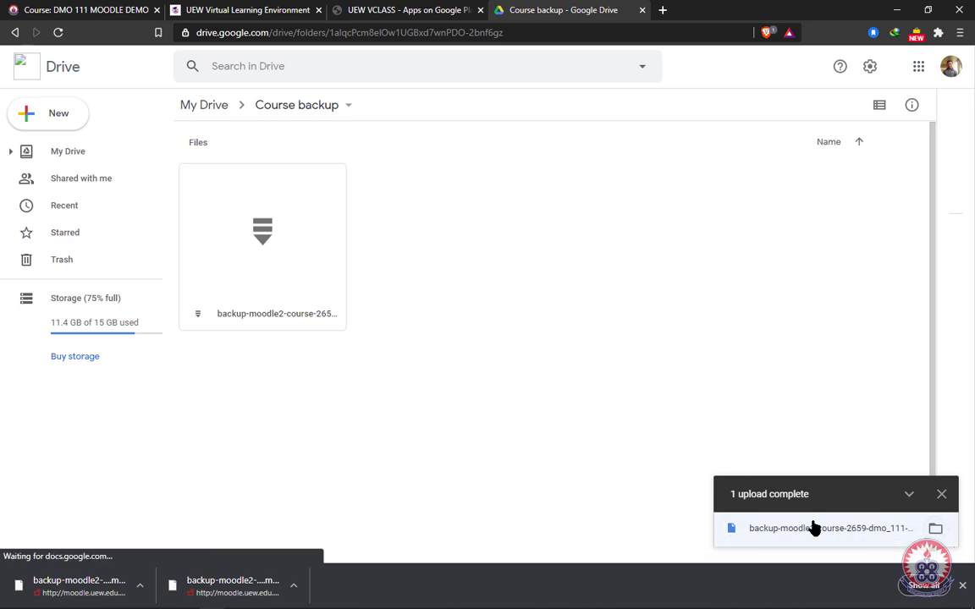
pyautogui.click(940, 494)
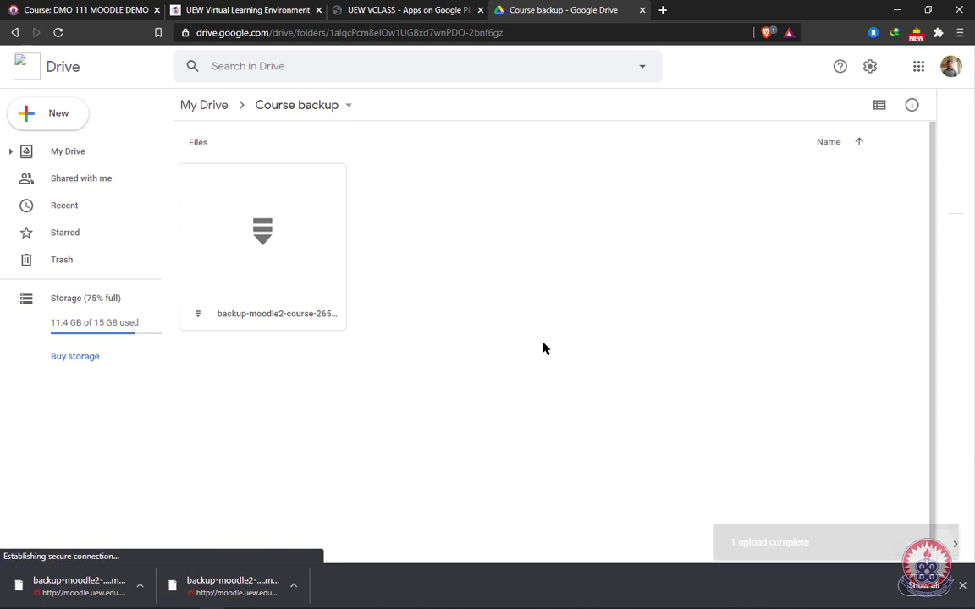
# Go back to My Drive and return to the DMO 111 restore page in Moodle.
pyautogui.click(204, 105)
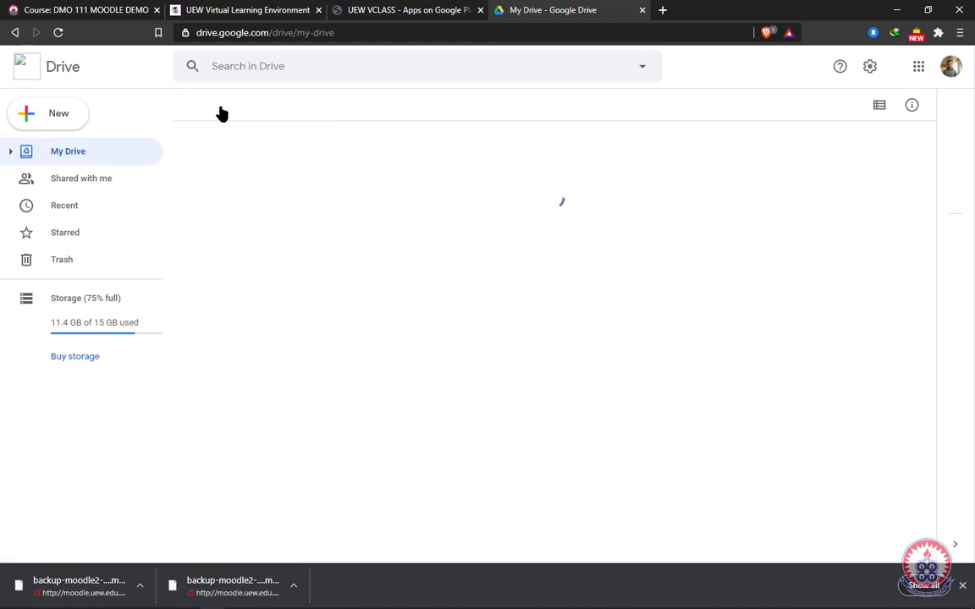
pyautogui.hotkey('ctrl', '1')
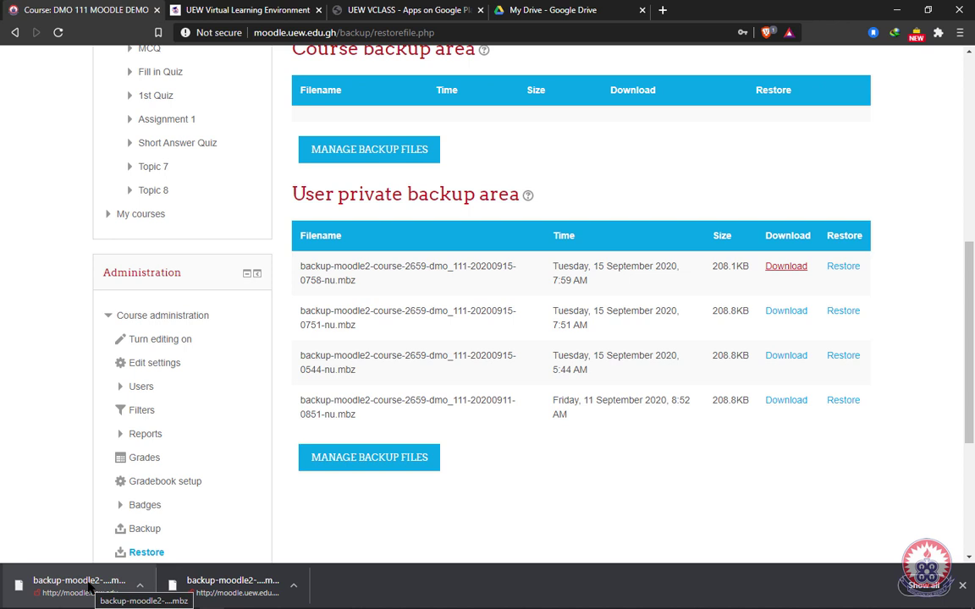
pyautogui.moveTo(271, 599)
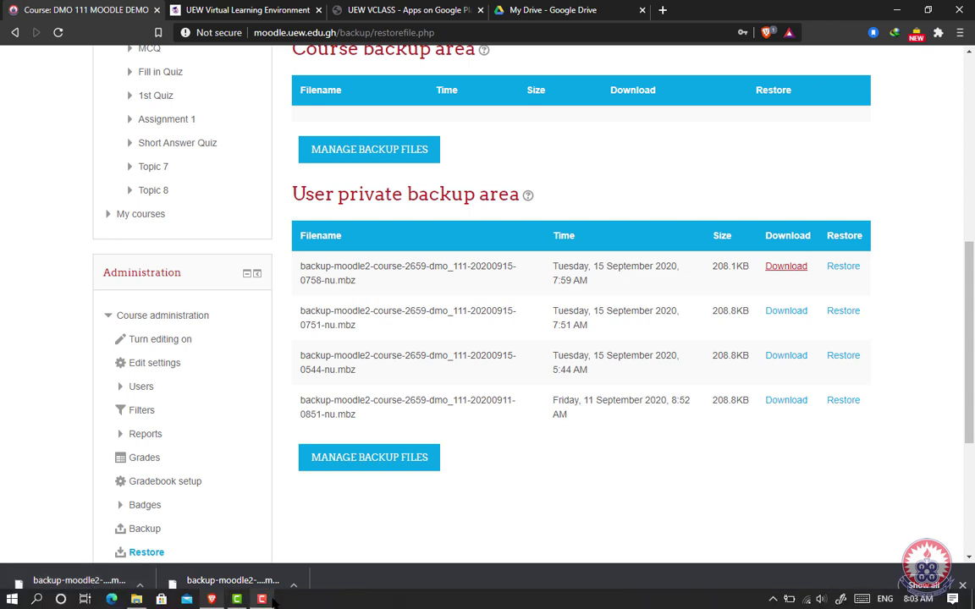